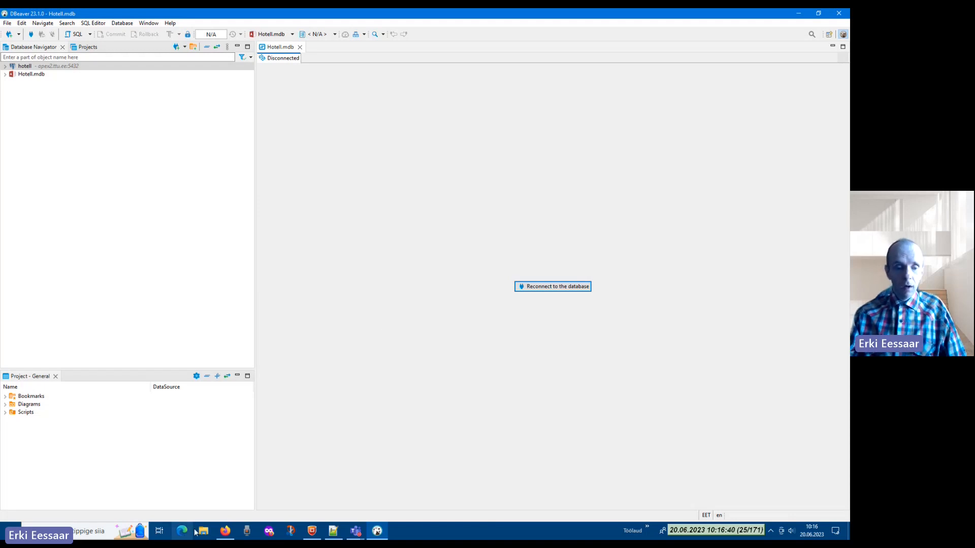
Look over the DBeaver Community web page in the browser, then return to DBeaver
click(230, 531)
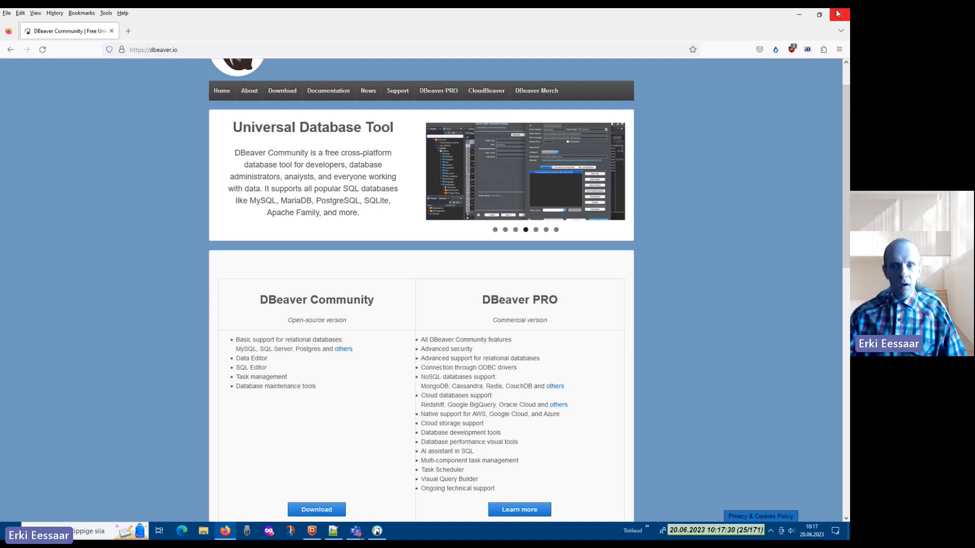
click(798, 17)
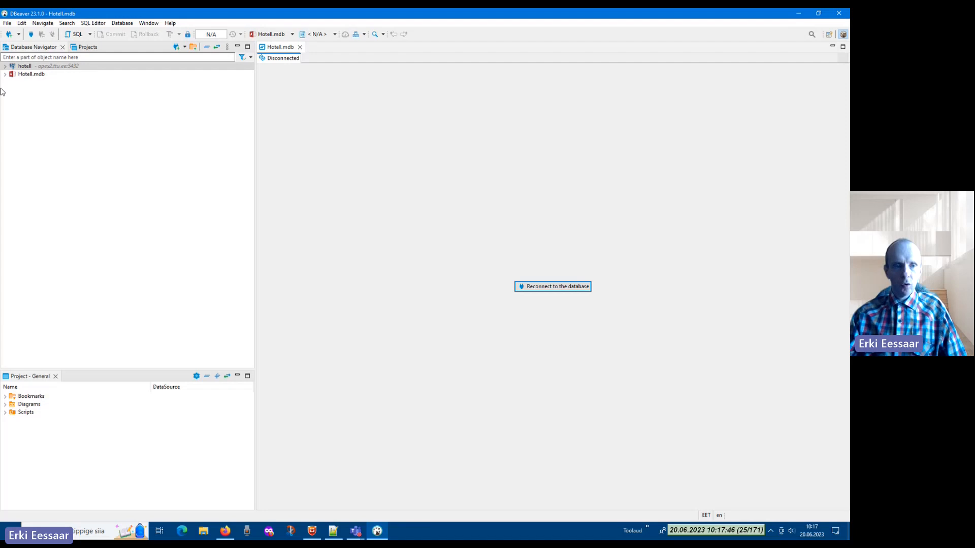
Start a new database connection that uses the PostgreSQL driver
click(19, 34)
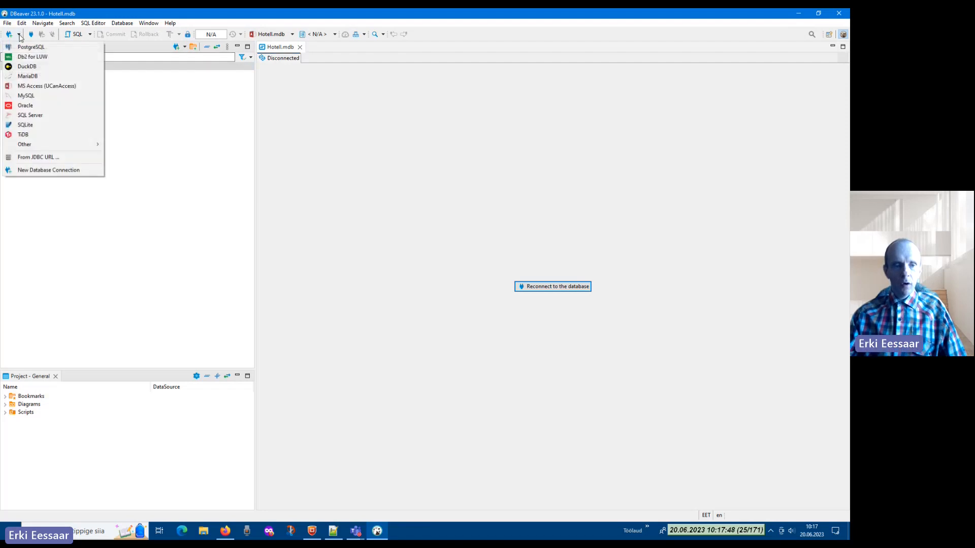
click(12, 35)
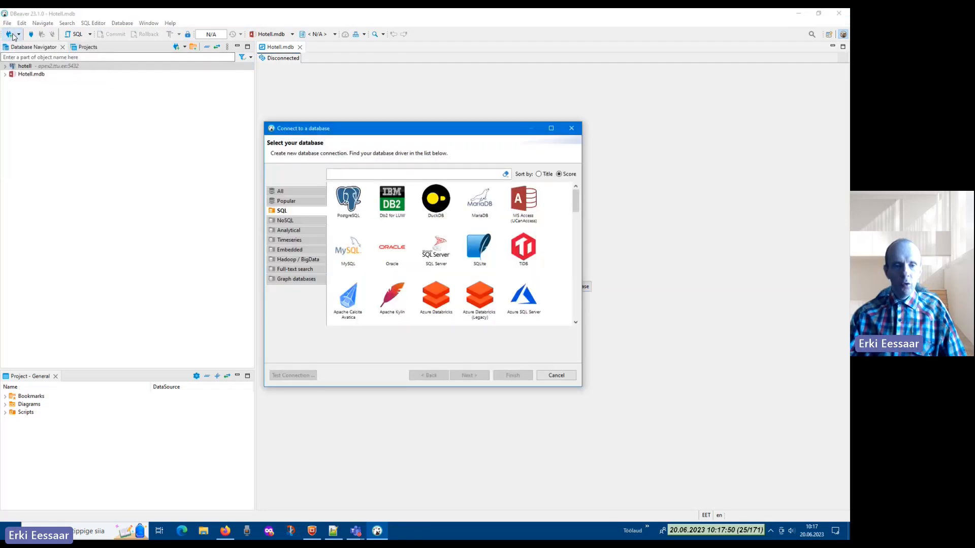
click(354, 205)
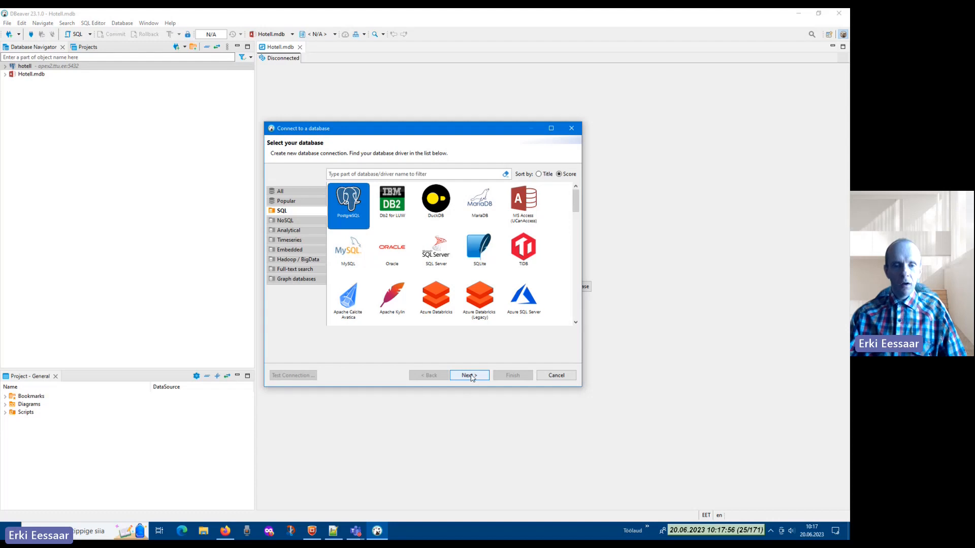
click(468, 376)
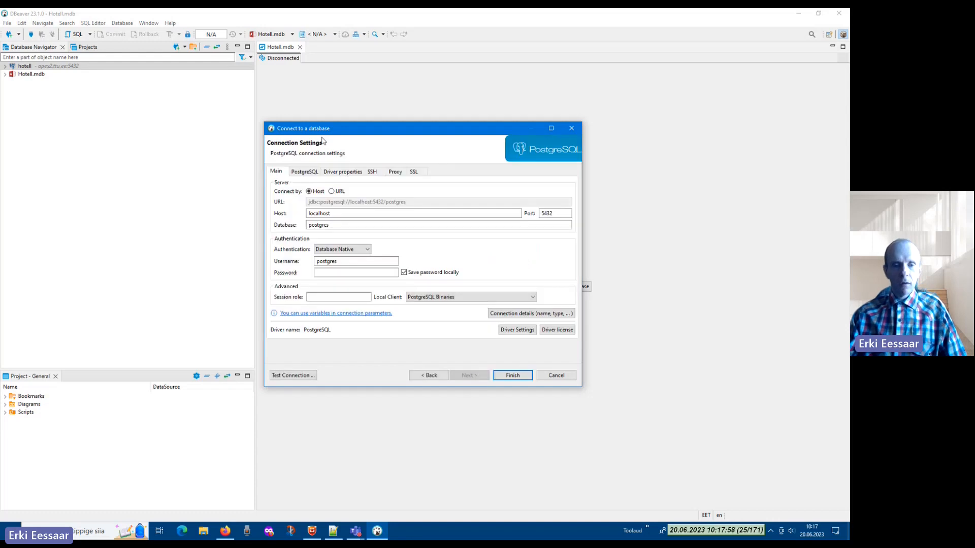
Set the connection's host to apex2.ttu.ee and its database to toad
text(a)
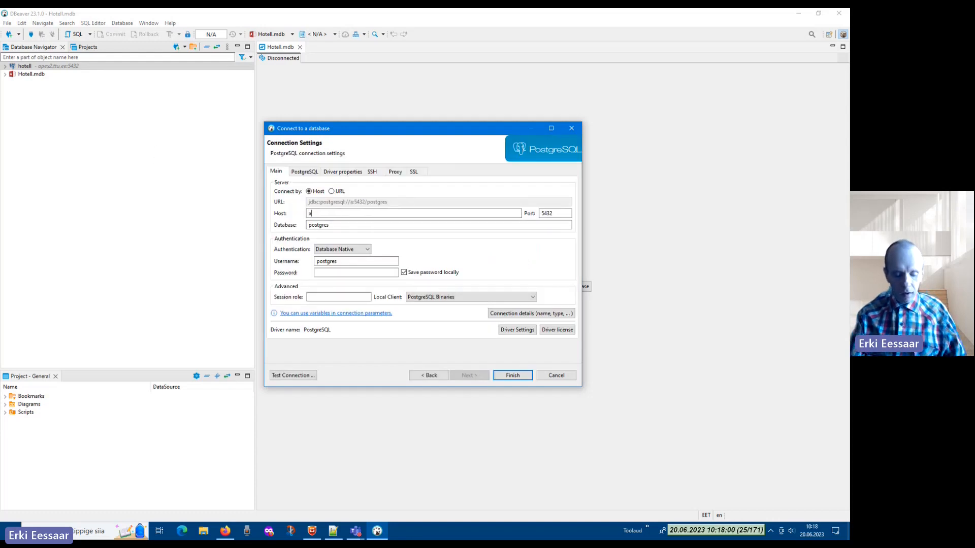
text(pex2)
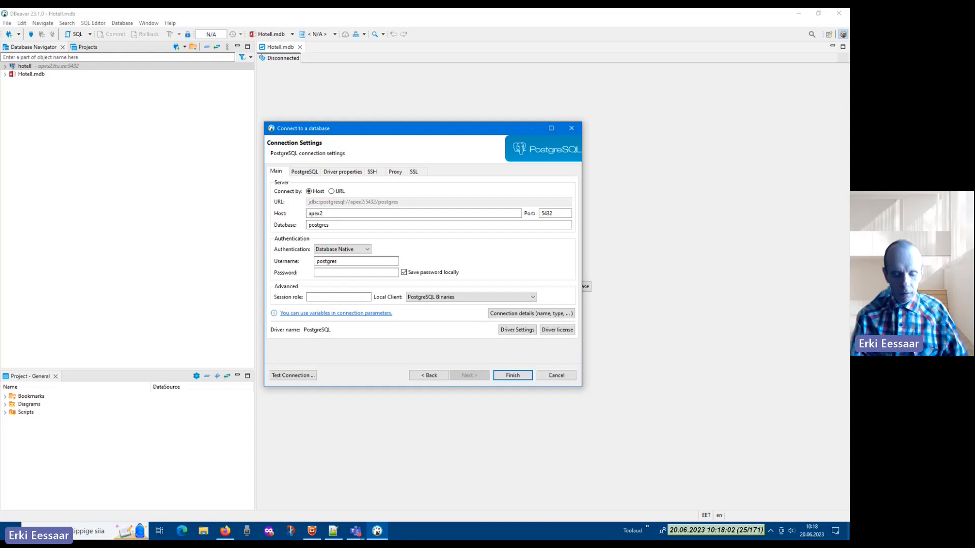
text(.ttu.ee)
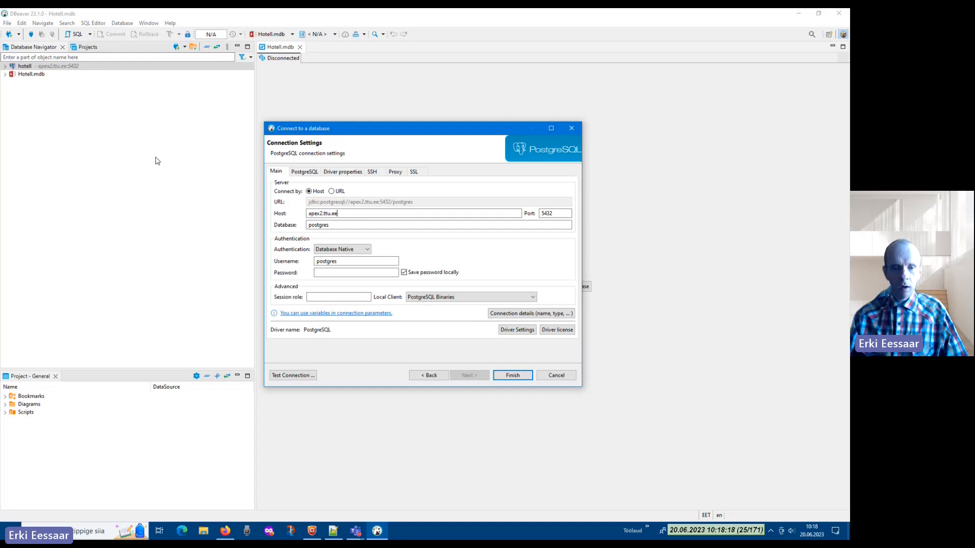
key(Tab)
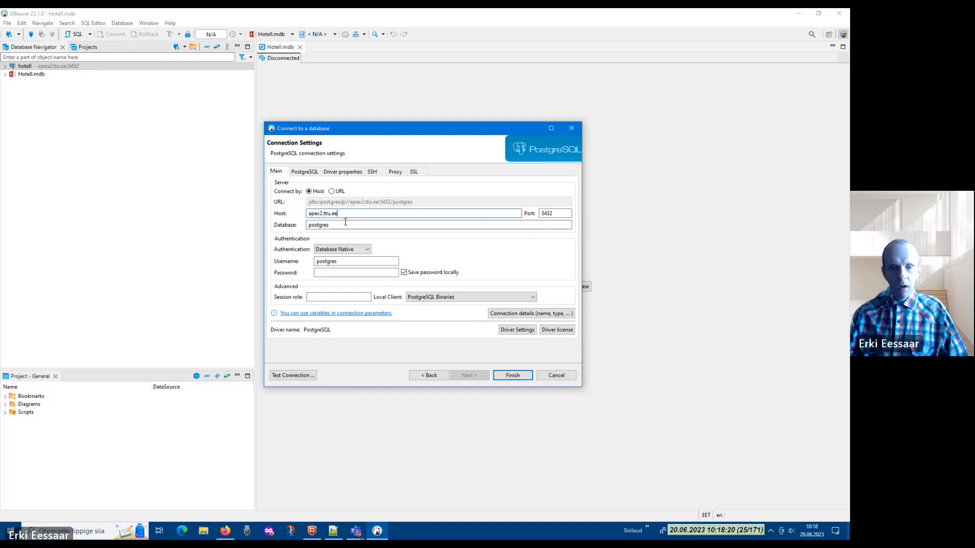
text(toad)
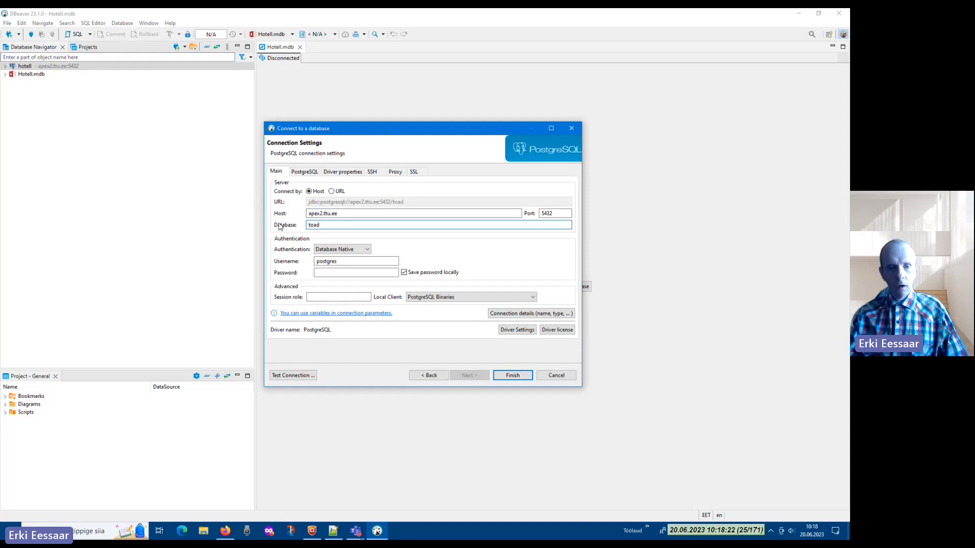
Enter the database account's username and password, and finish creating the connection
double_click(373, 260)
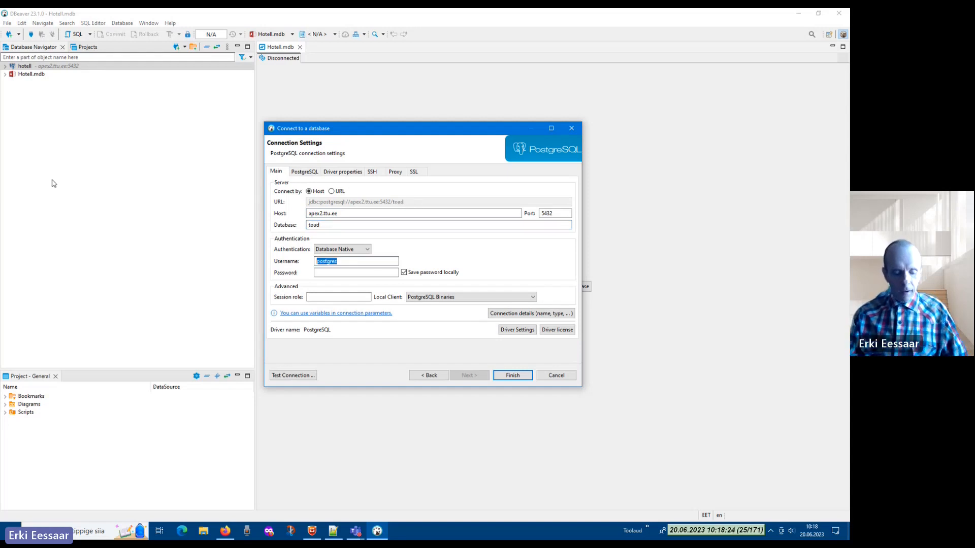
text(t990999)
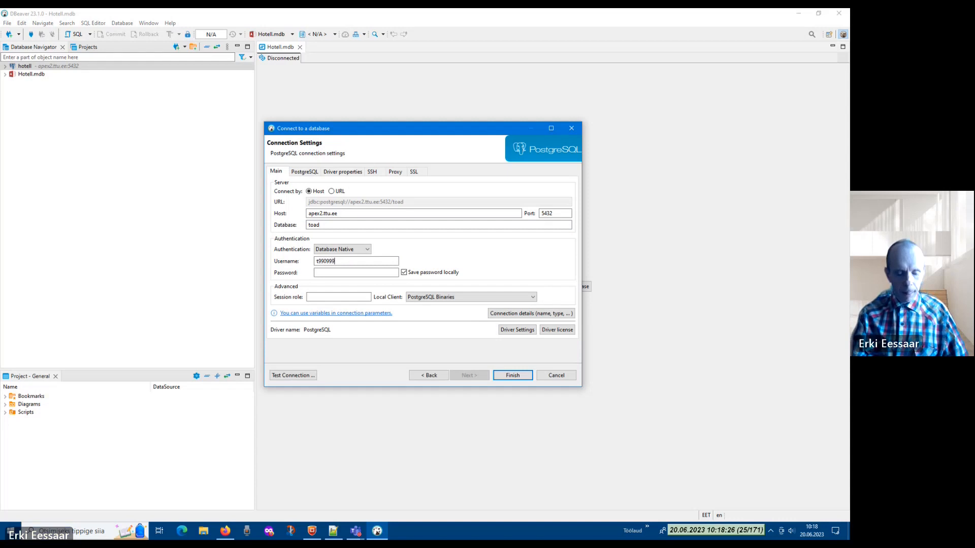
key(Tab)
text(******)
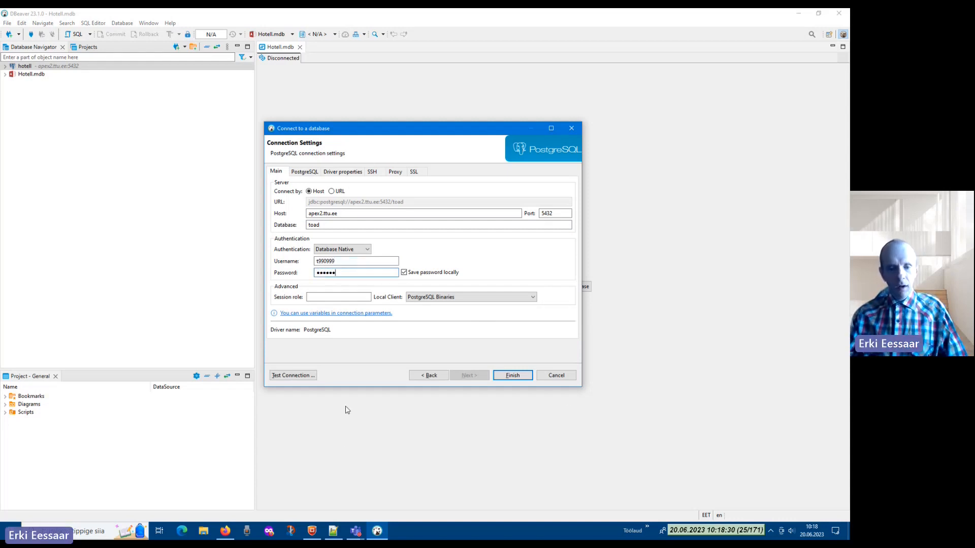
click(520, 378)
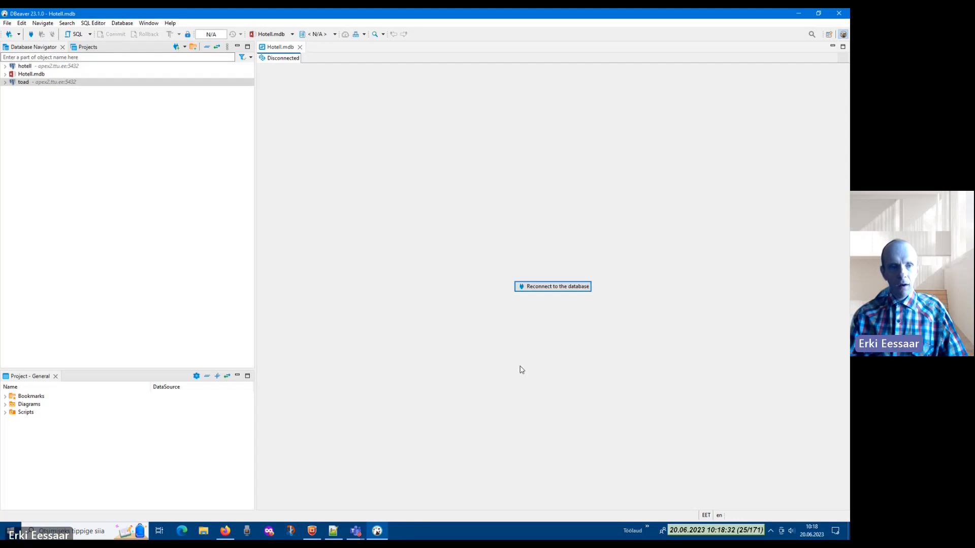
Connect to toad and expand its database tree down to the tables of the public schema
click(5, 82)
click(12, 90)
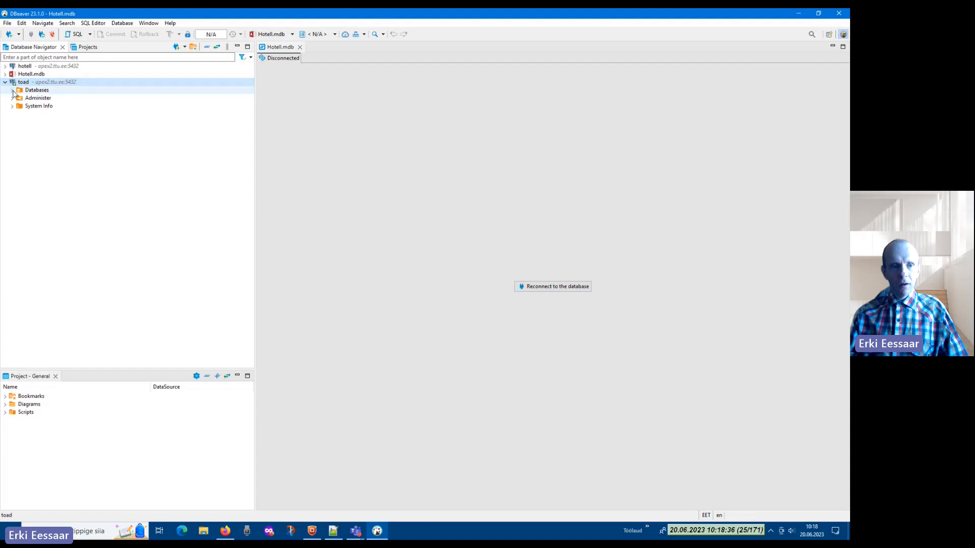
click(20, 98)
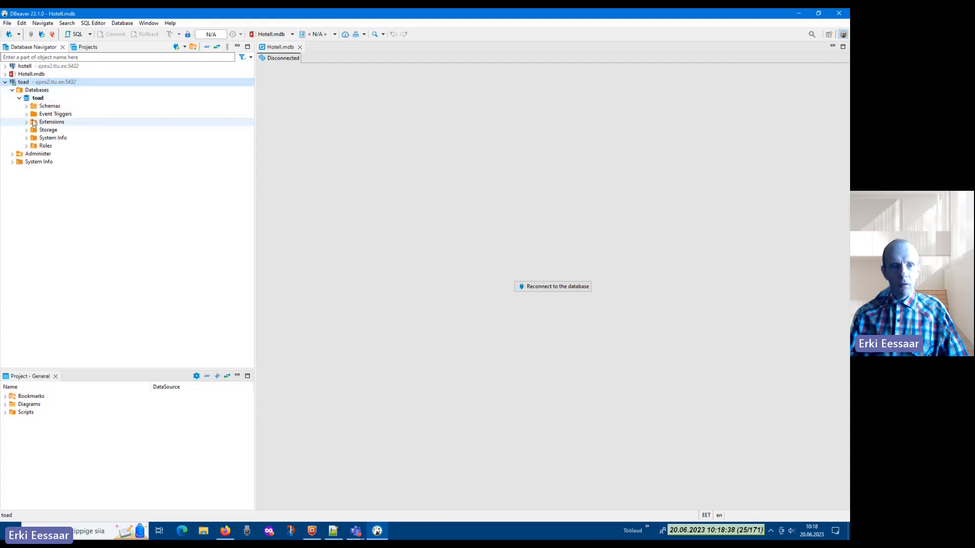
click(26, 105)
click(33, 115)
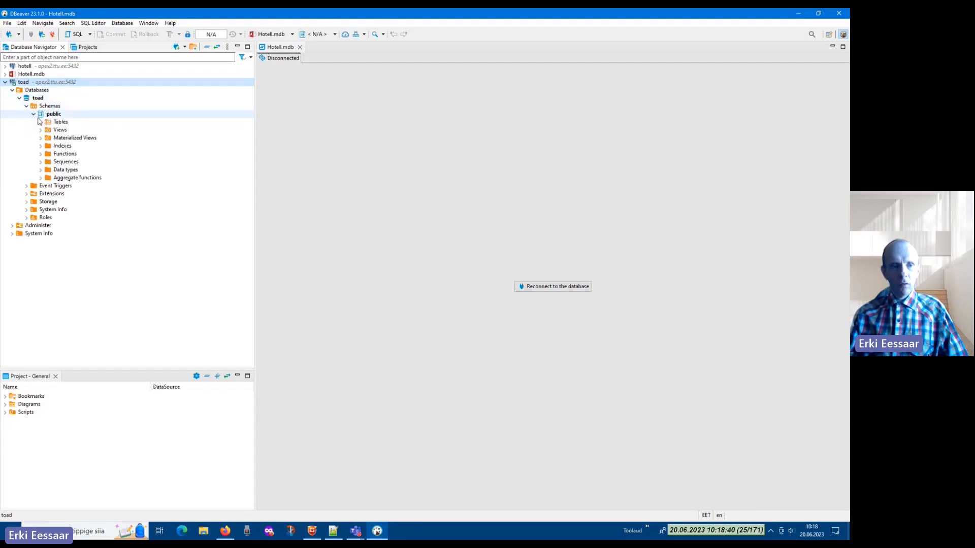
click(41, 122)
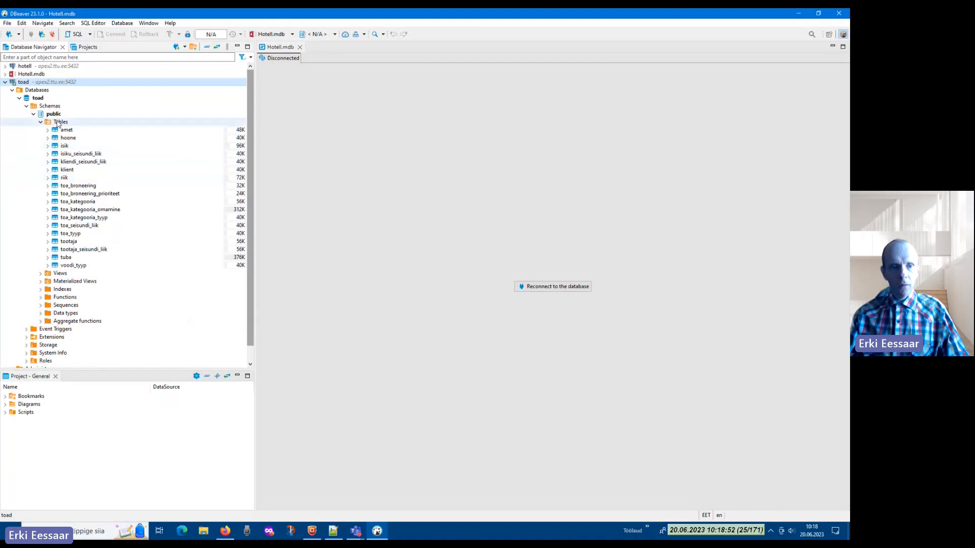
Open the ER diagram of the public schema's tables and look over its layout and palette
right_click(57, 123)
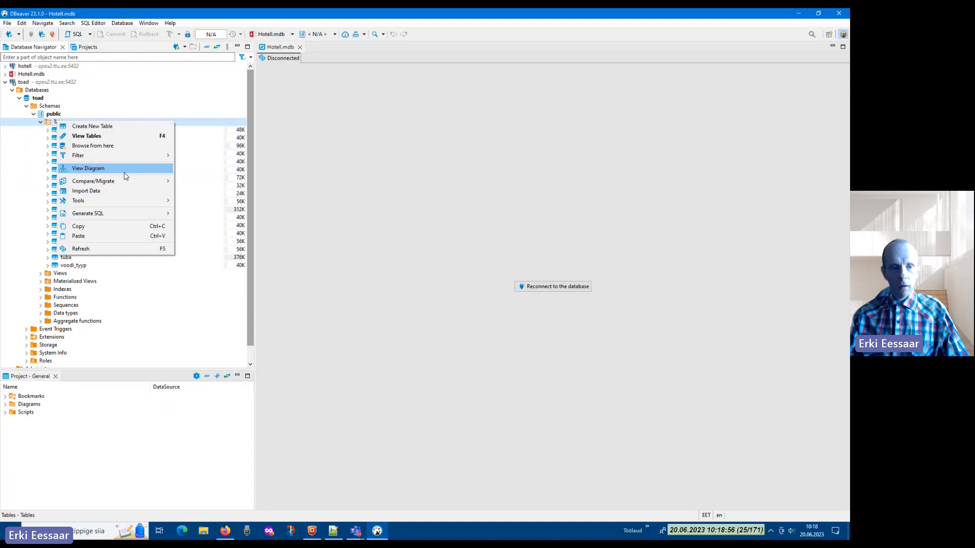
click(124, 171)
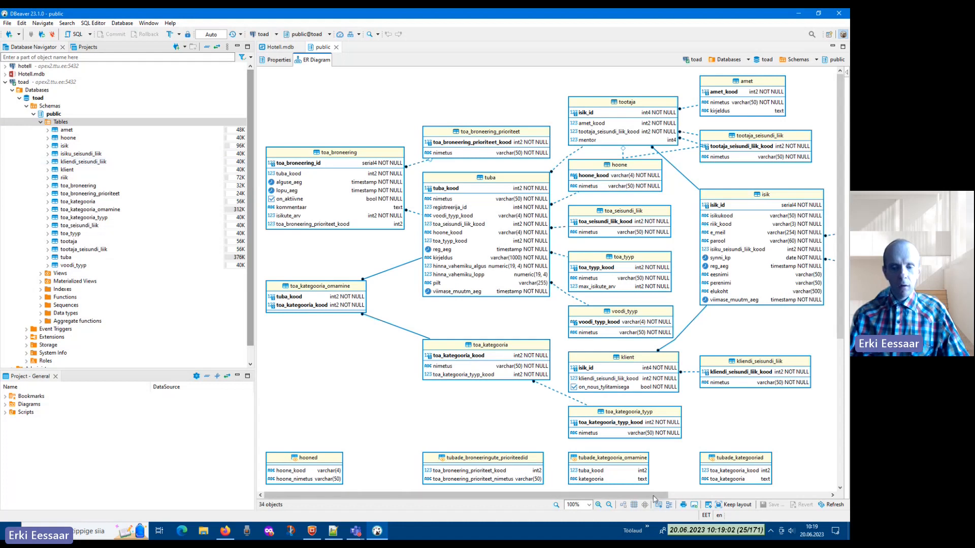
mouse_move(653, 497)
mouse_down()
mouse_move(801, 498)
mouse_move(649, 497)
mouse_up()
drag(840, 259, 845, 166)
mouse_move(846, 166)
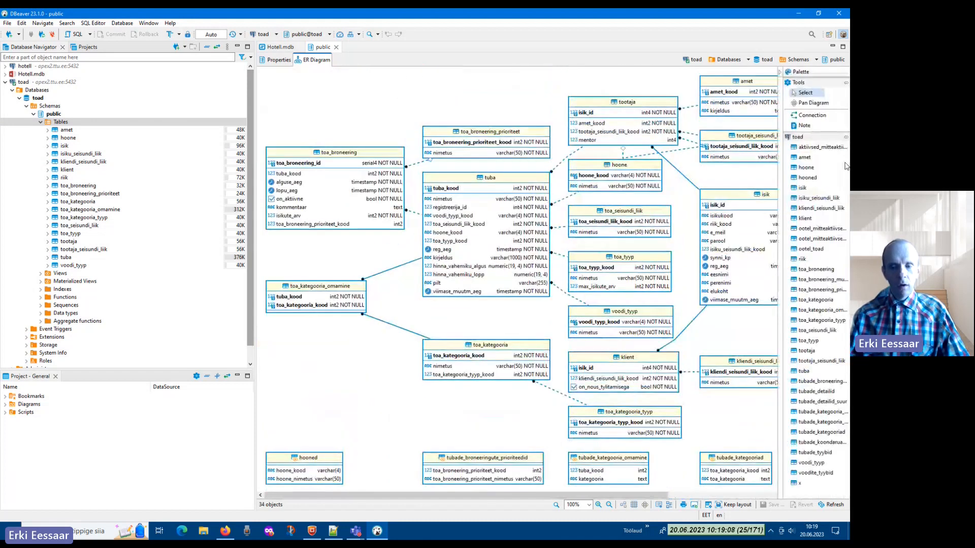
click(479, 107)
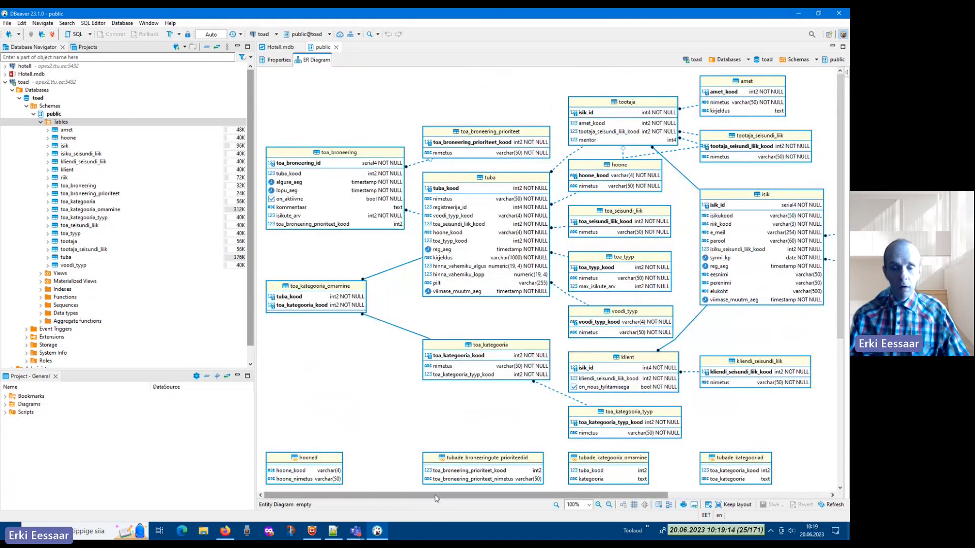
mouse_move(435, 498)
mouse_down()
mouse_move(480, 502)
mouse_move(432, 500)
mouse_up()
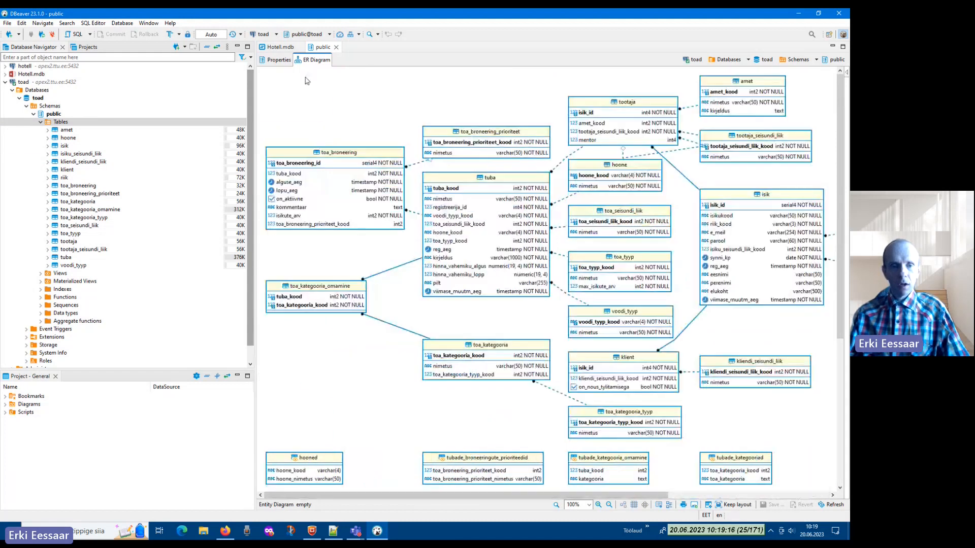
Collapse the public schema's table list and start a new ER diagram in the project's Diagrams folder
click(41, 122)
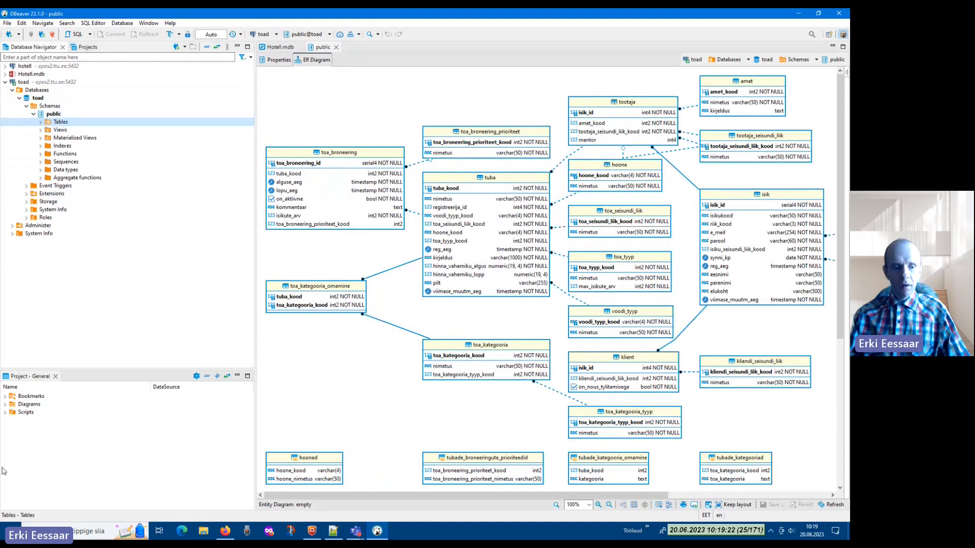
click(6, 405)
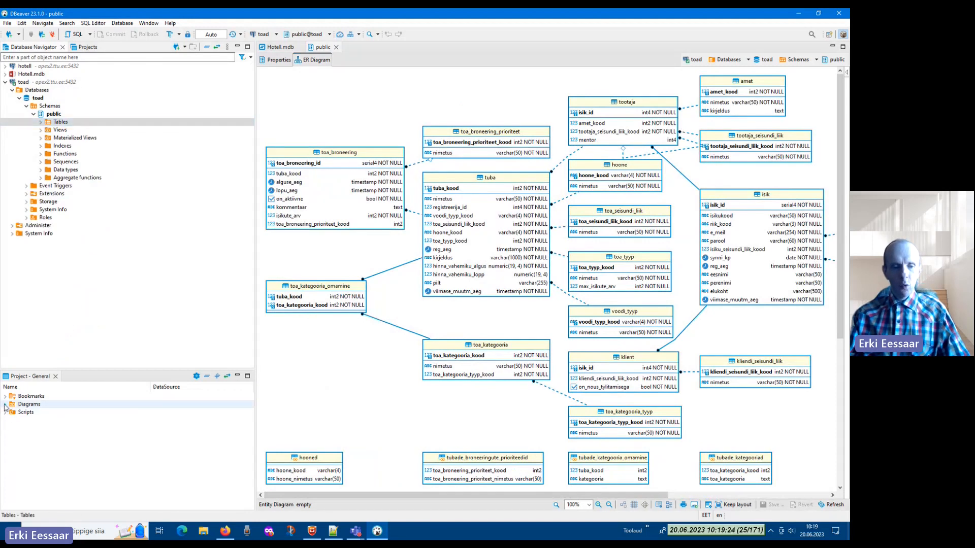
right_click(34, 405)
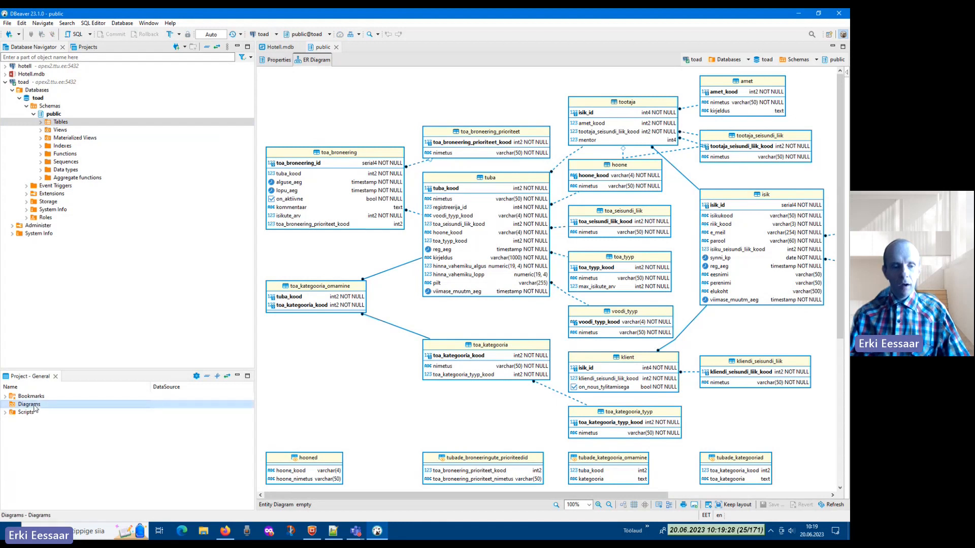
click(41, 462)
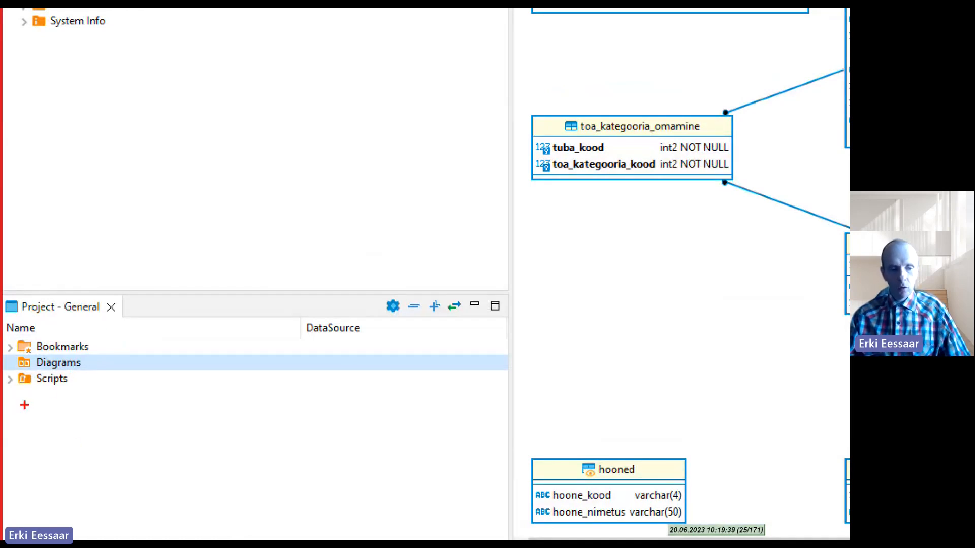
right_click(65, 366)
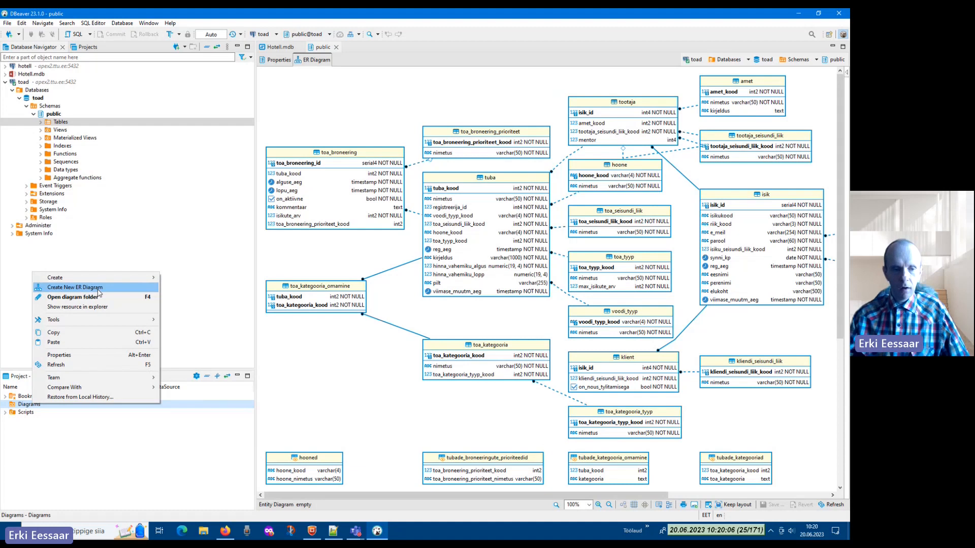
click(101, 290)
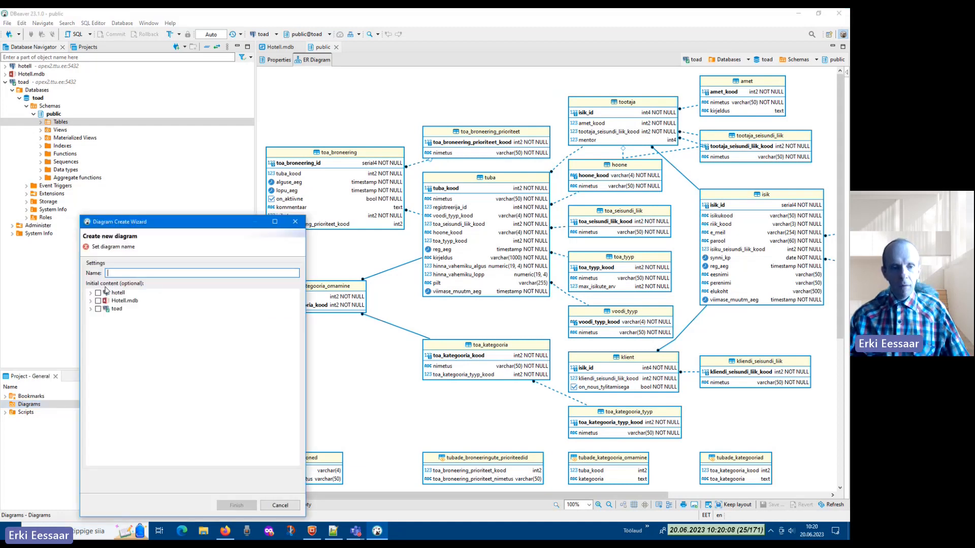
Expand toad's initial content to the public schema without selecting anything, and create the diagram with the name "Isikute register (toad)"
click(90, 309)
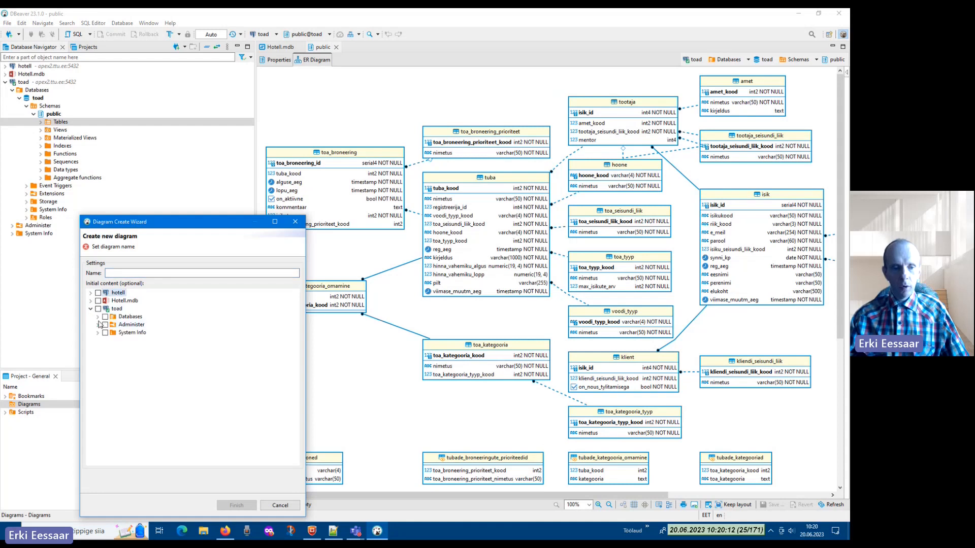
click(98, 317)
click(105, 324)
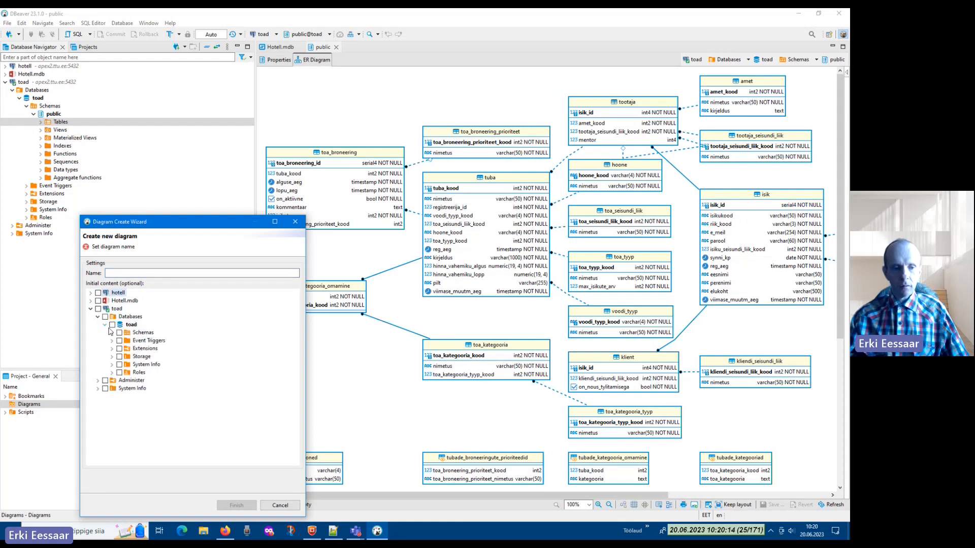
click(112, 333)
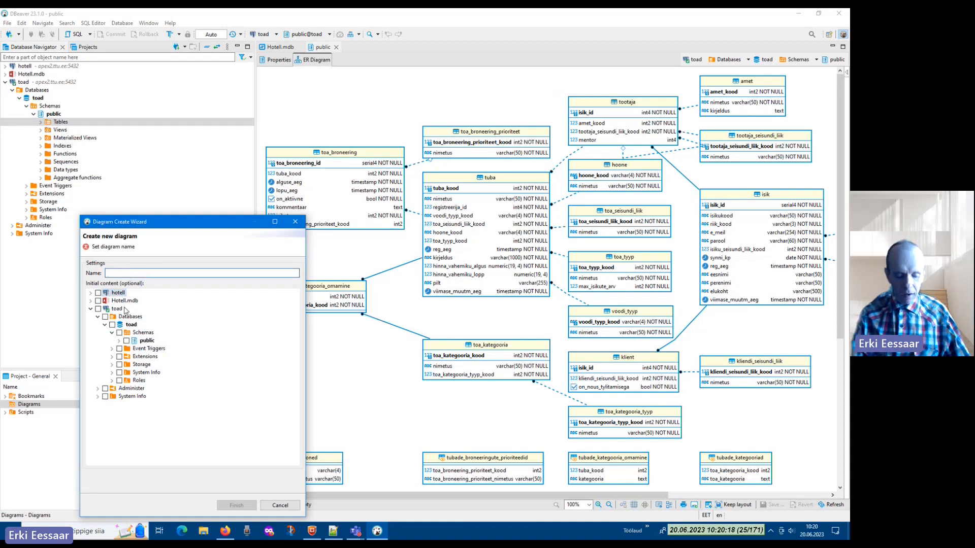
text(Isikute register (toad)
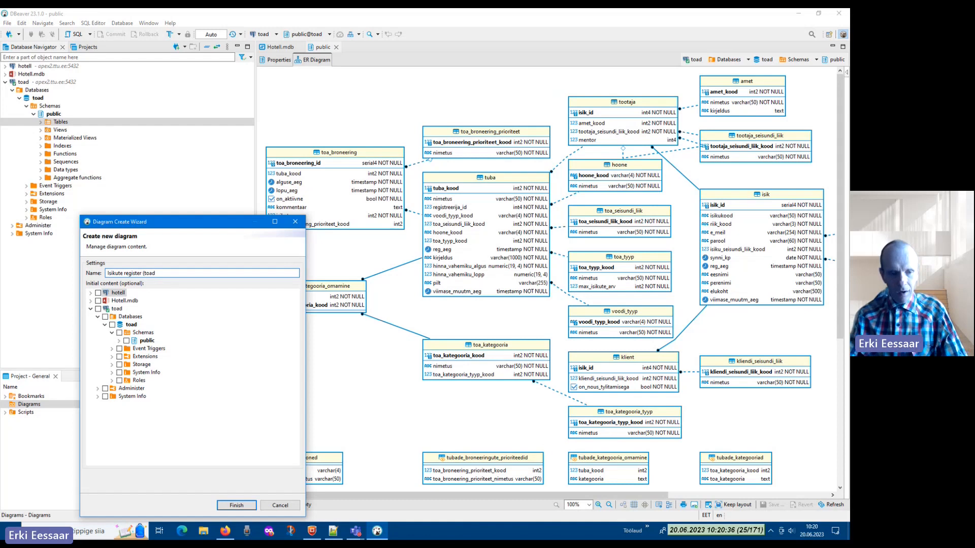
click(236, 505)
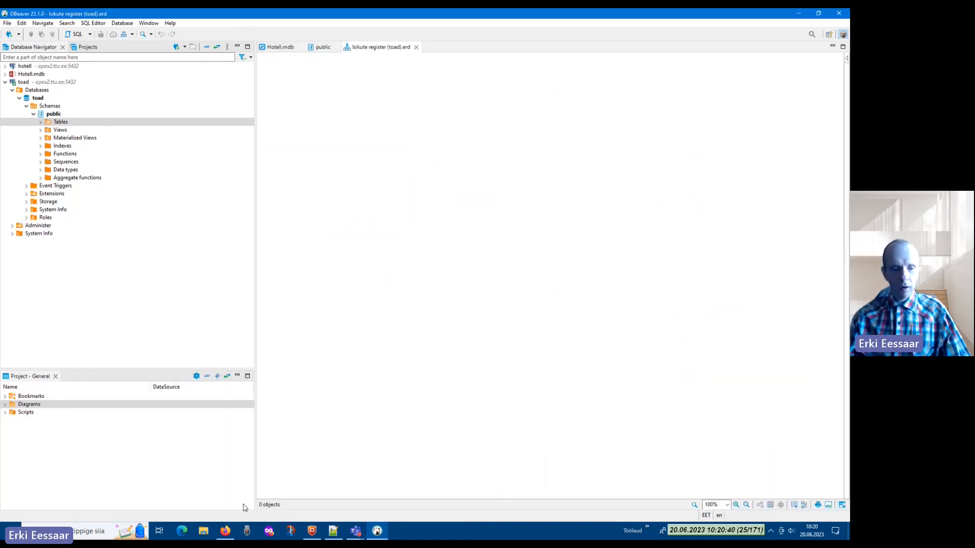
List the tables of toad's public schema and add the isik table to the empty "Isikute register (toad)" diagram
click(5, 405)
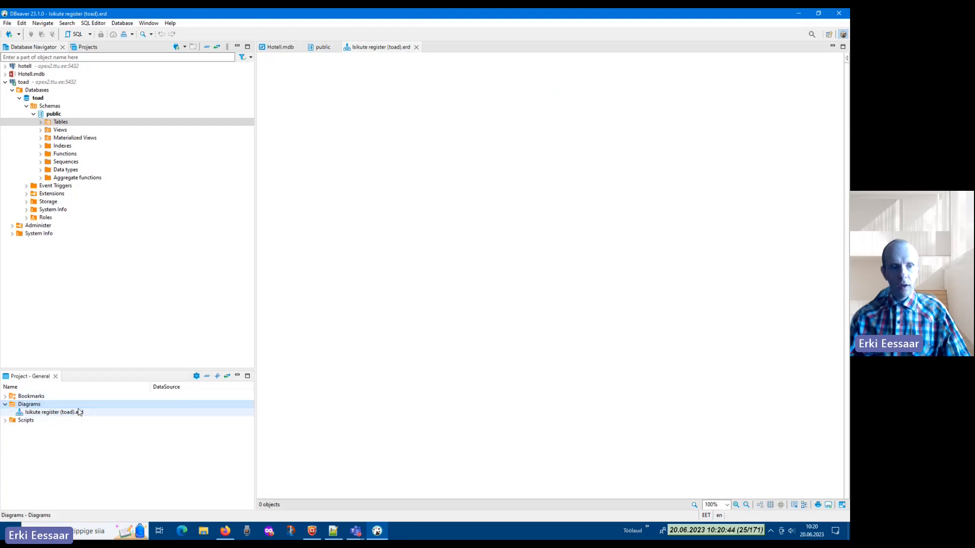
double_click(61, 122)
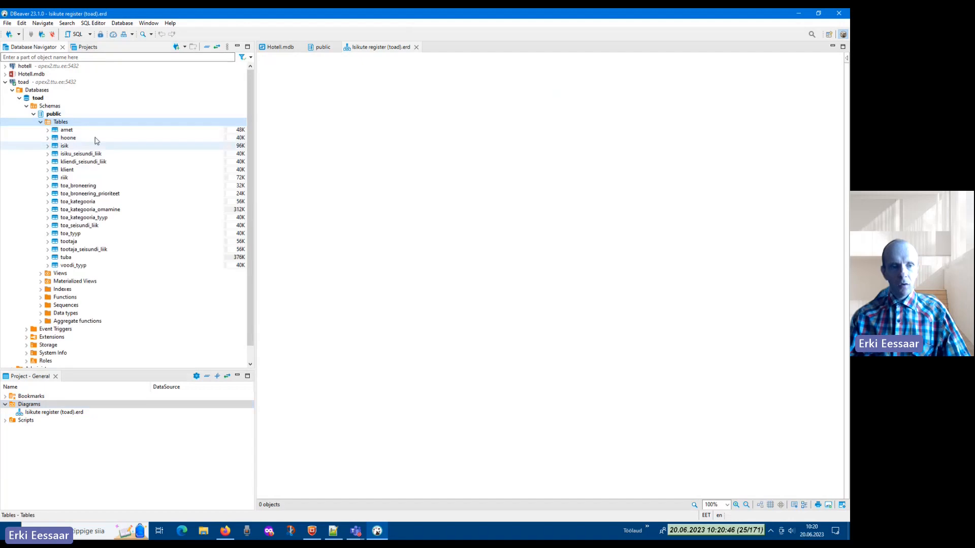
scroll(92, 154, down, 1)
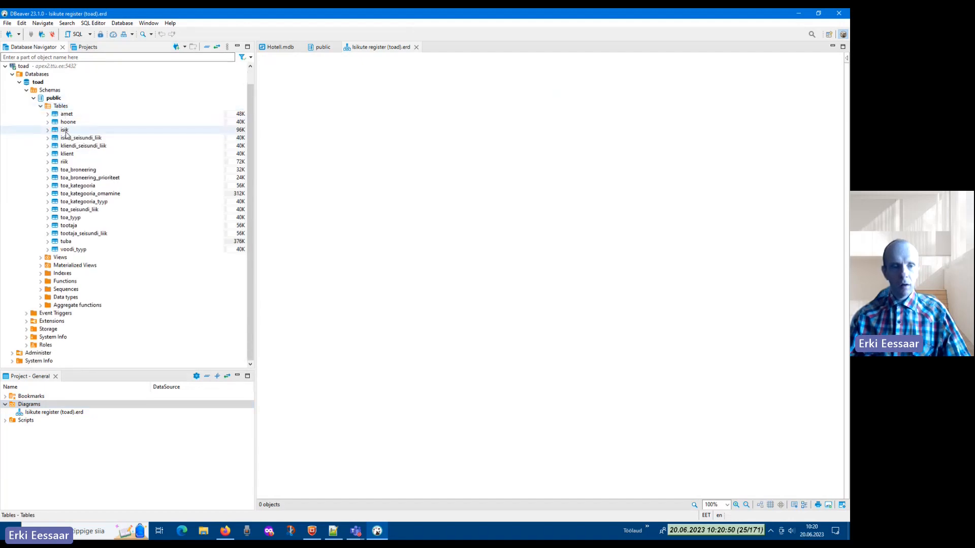
drag(64, 130, 403, 130)
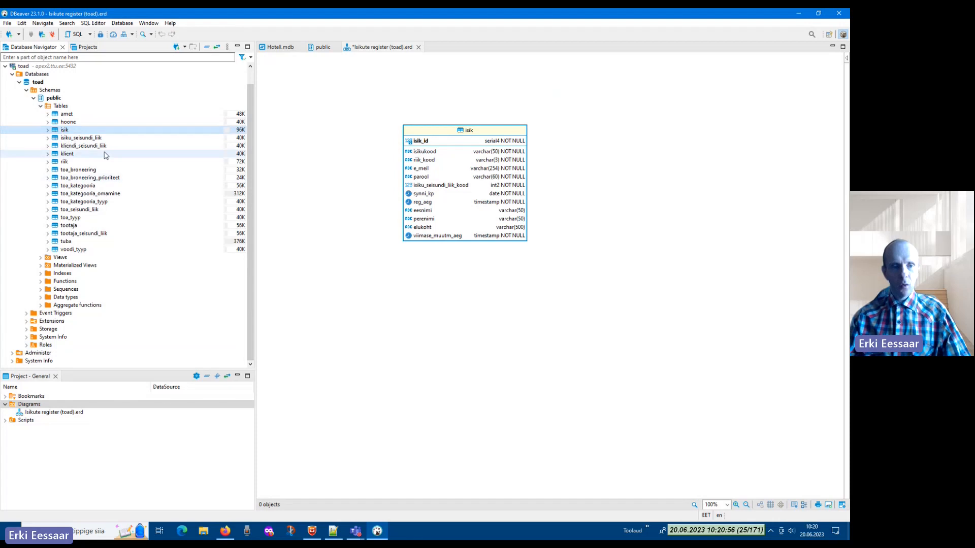
Add the isiku_seisundi_liik and riik tables to the diagram, moving isik clear of isiku_seisundi_liik
drag(83, 138, 325, 152)
click(486, 144)
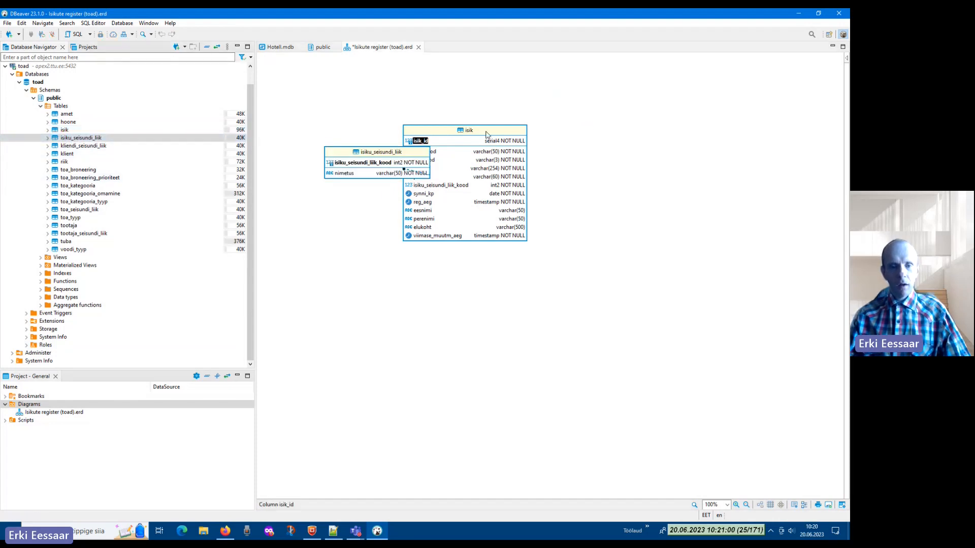
drag(485, 133, 565, 94)
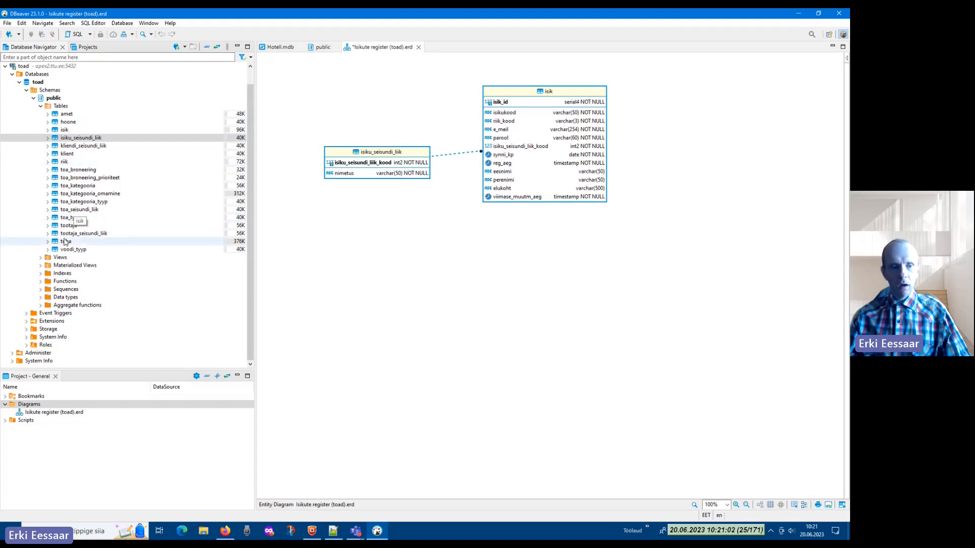
drag(65, 162, 533, 280)
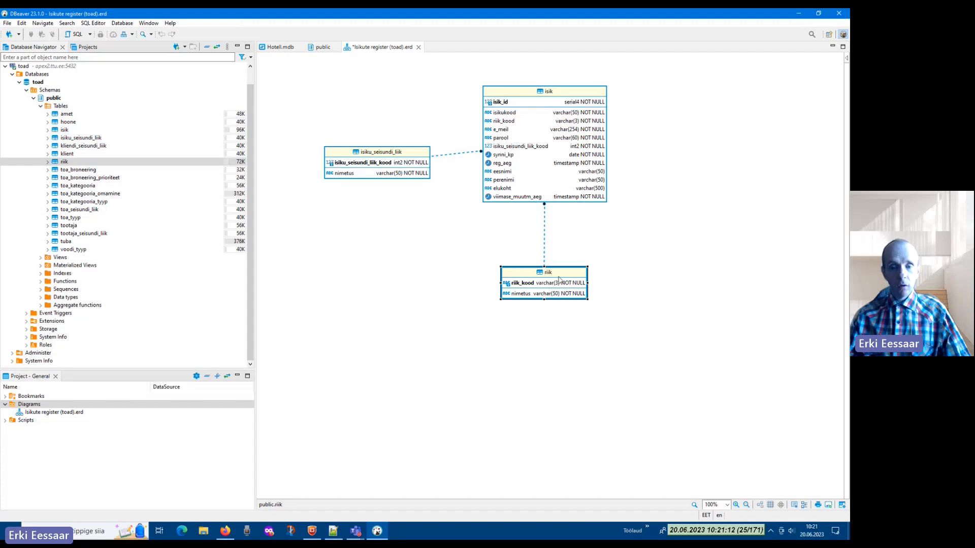
click(619, 260)
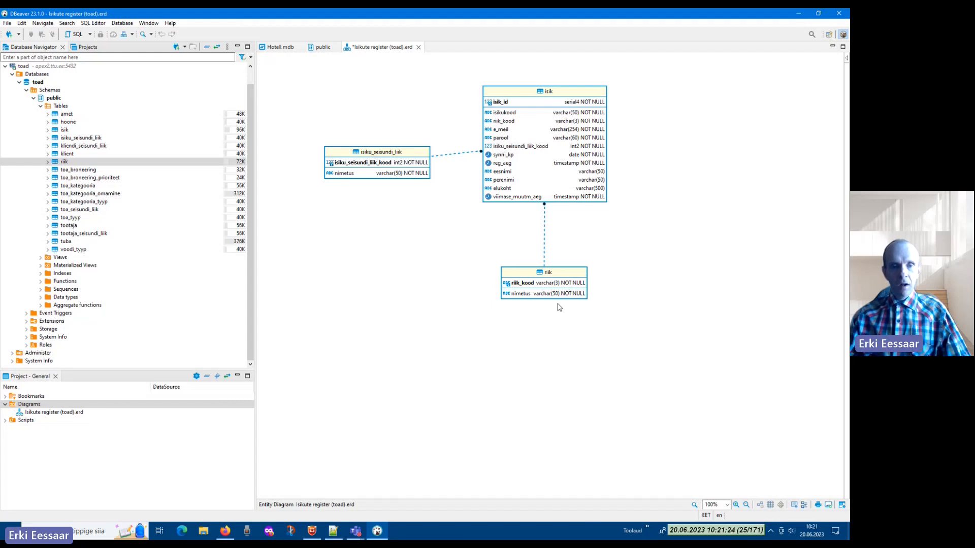
Set the shown attributes to None for only the isiku_seisundi_liik and riik entities
right_click(375, 151)
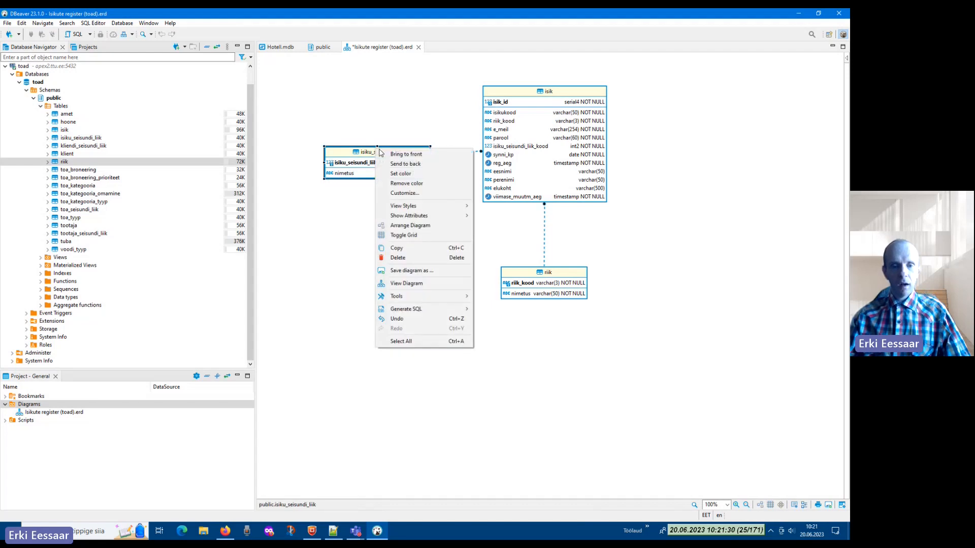
mouse_move(460, 218)
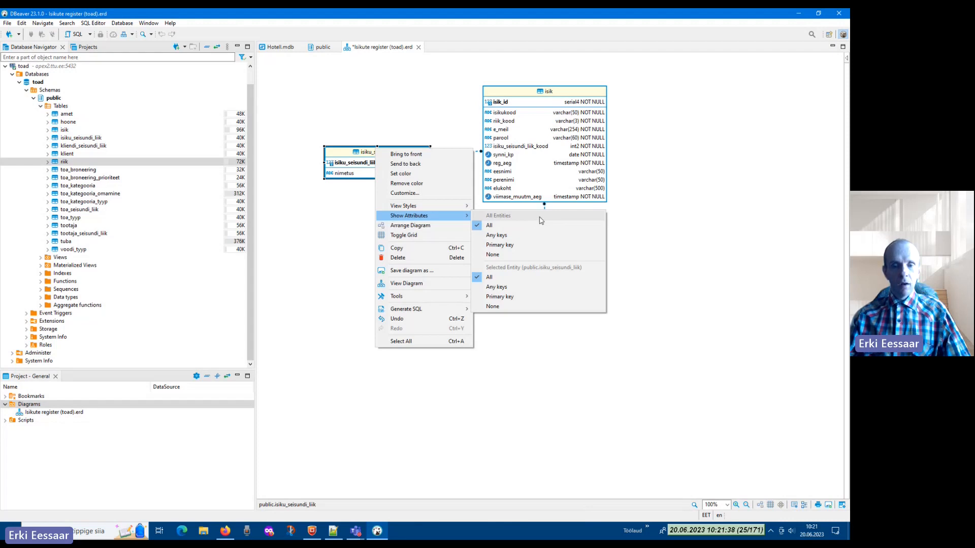
click(531, 307)
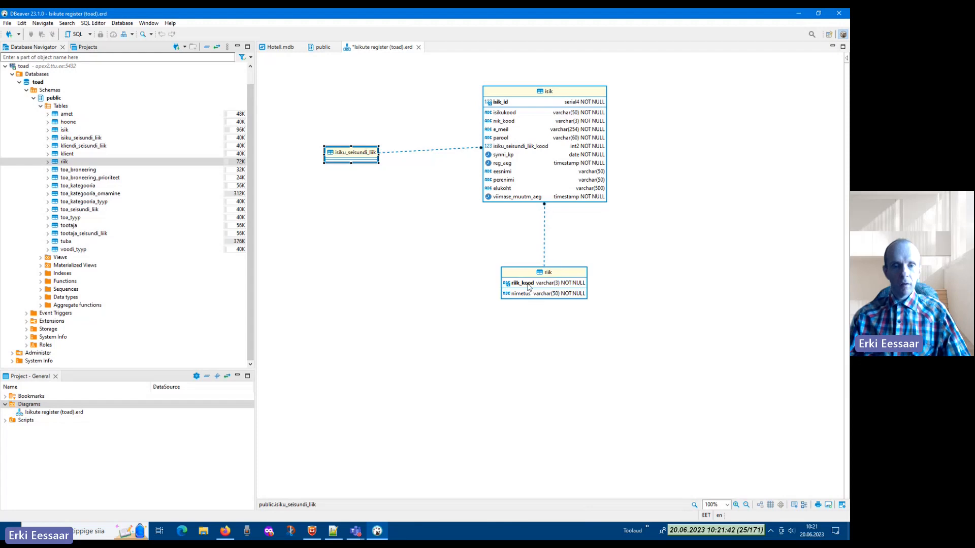
click(528, 278)
right_click(528, 279)
mouse_move(583, 343)
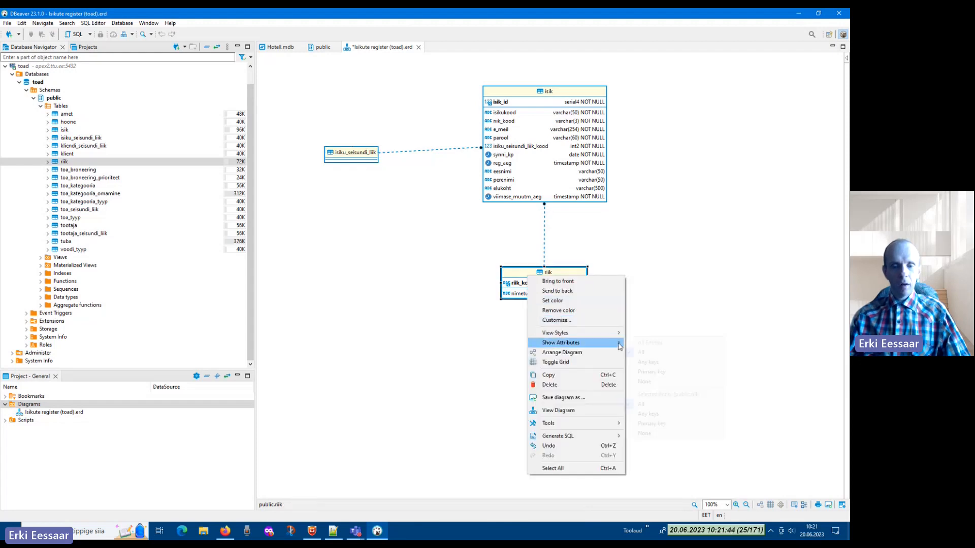
click(699, 433)
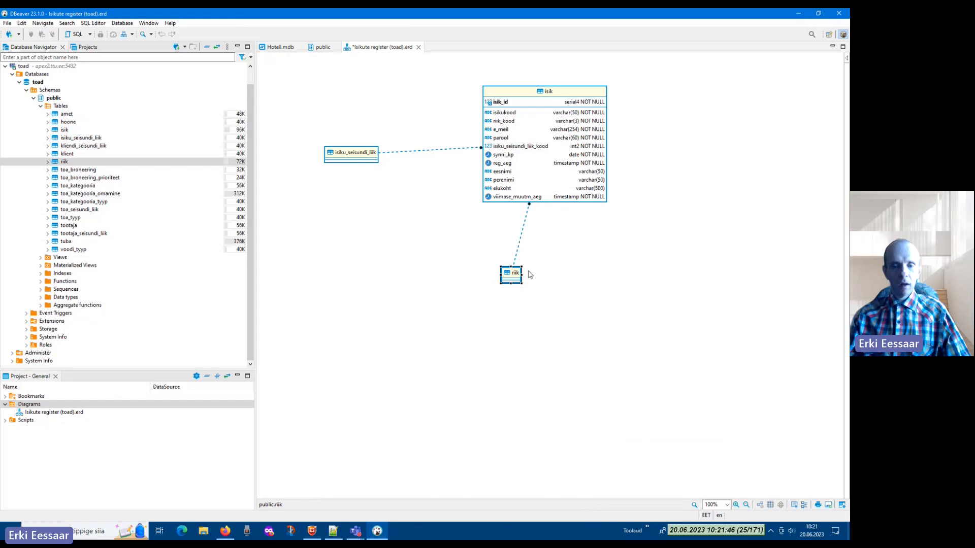
Rearrange the three entities so that isiku_seisundi_liik sits left of isik and riik sits just below isik
drag(402, 223, 402, 223)
click(569, 240)
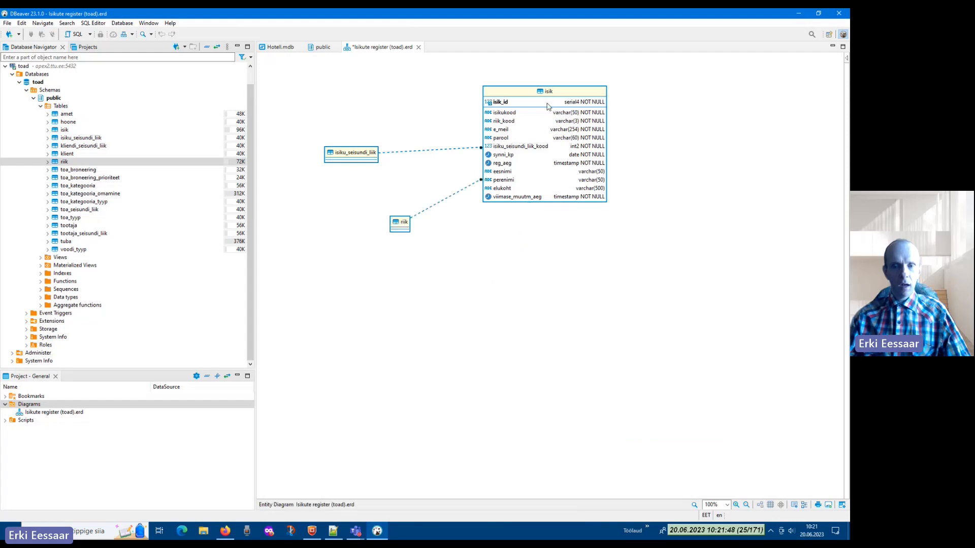
drag(539, 93, 478, 75)
click(566, 192)
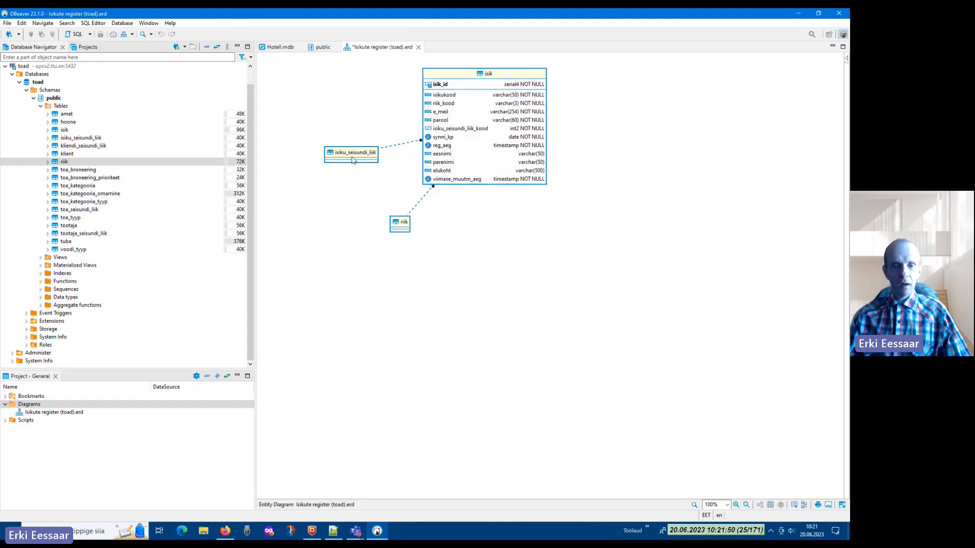
drag(355, 156, 349, 150)
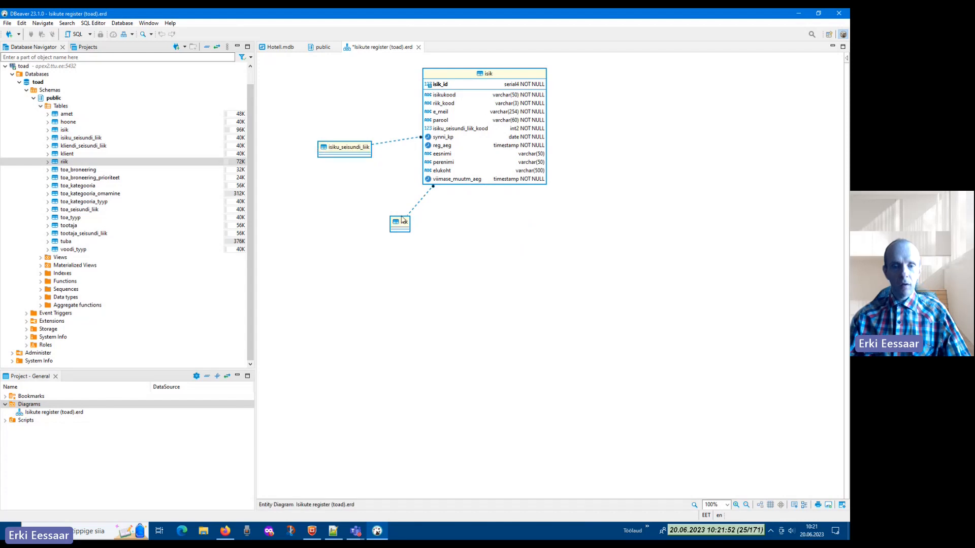
drag(404, 222, 464, 231)
click(594, 253)
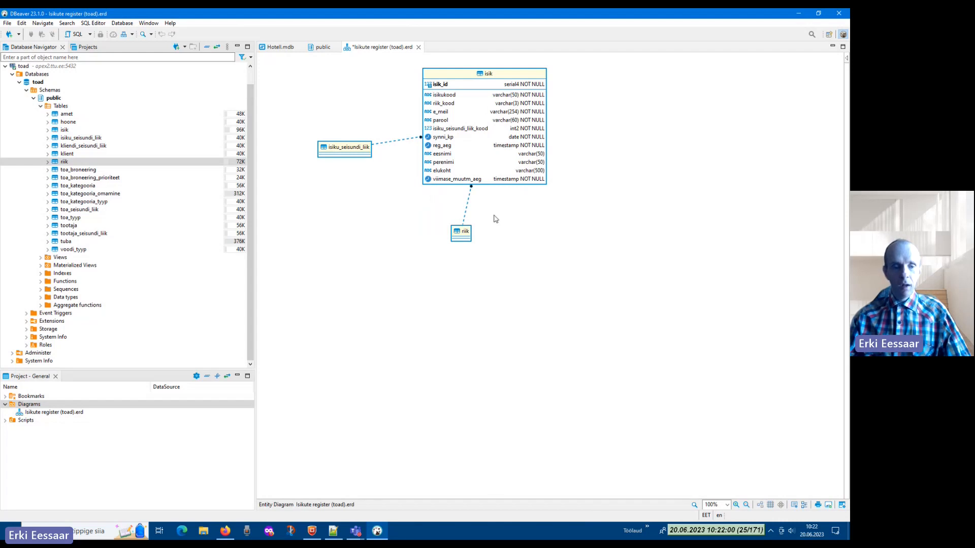
Start a new ER diagram in the project's Diagrams folder and name it "Klassifikatorite register (toad)"
right_click(28, 406)
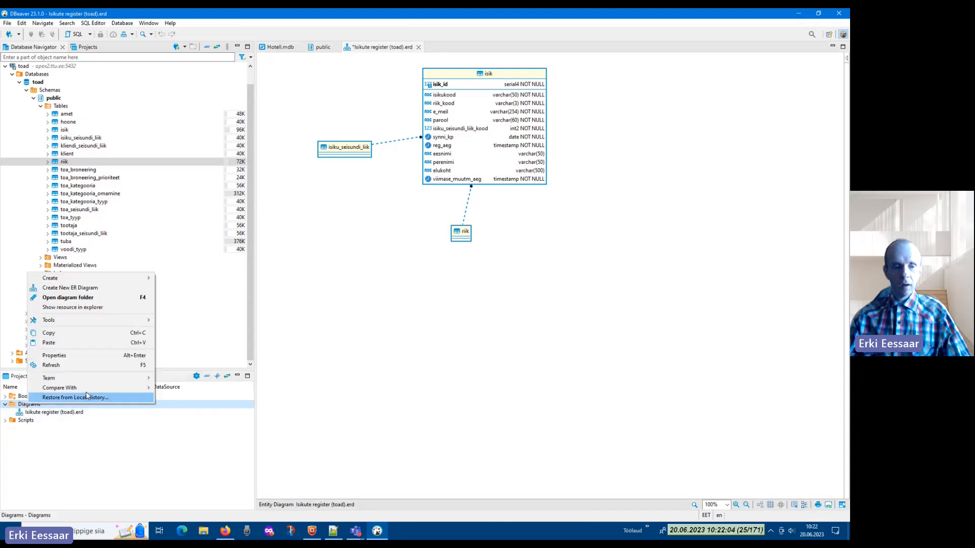
click(126, 291)
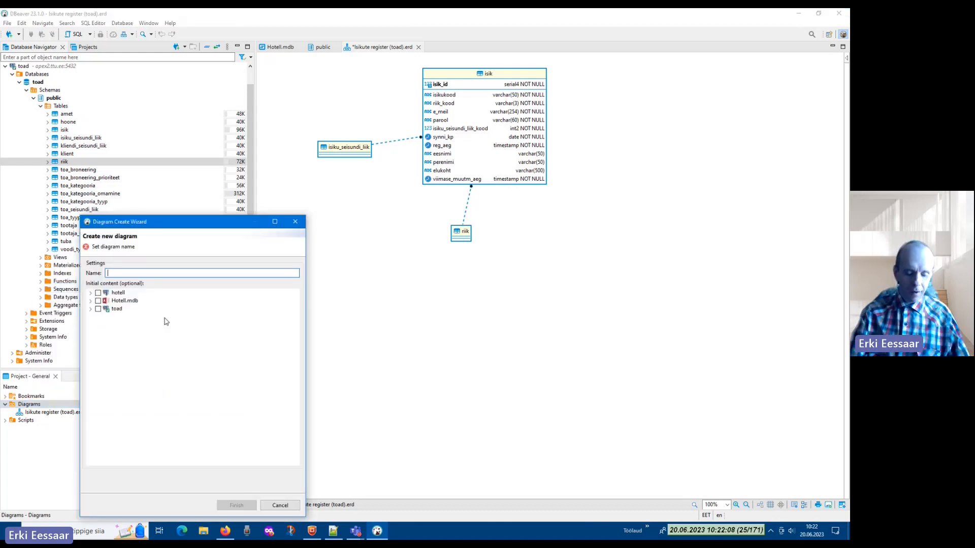
text(Klassifi)
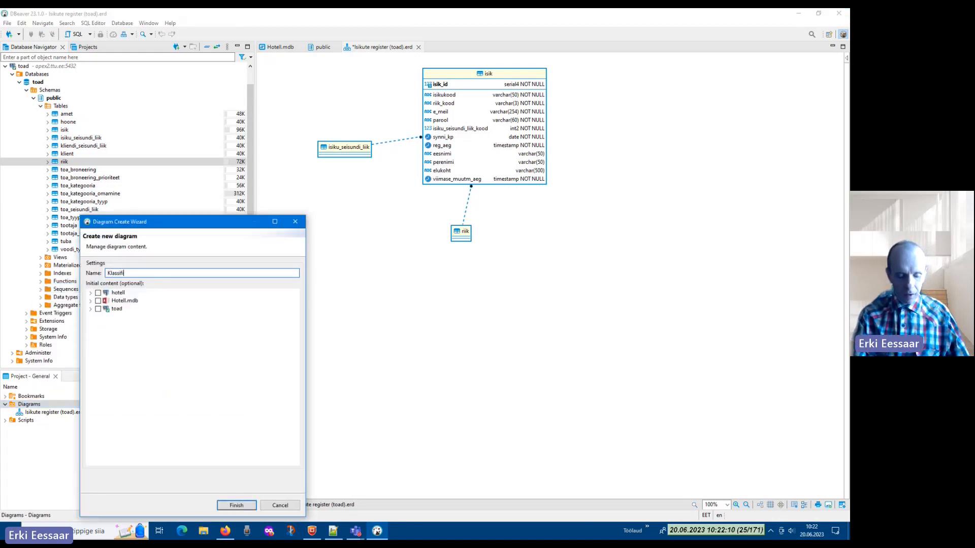
text(katorite re)
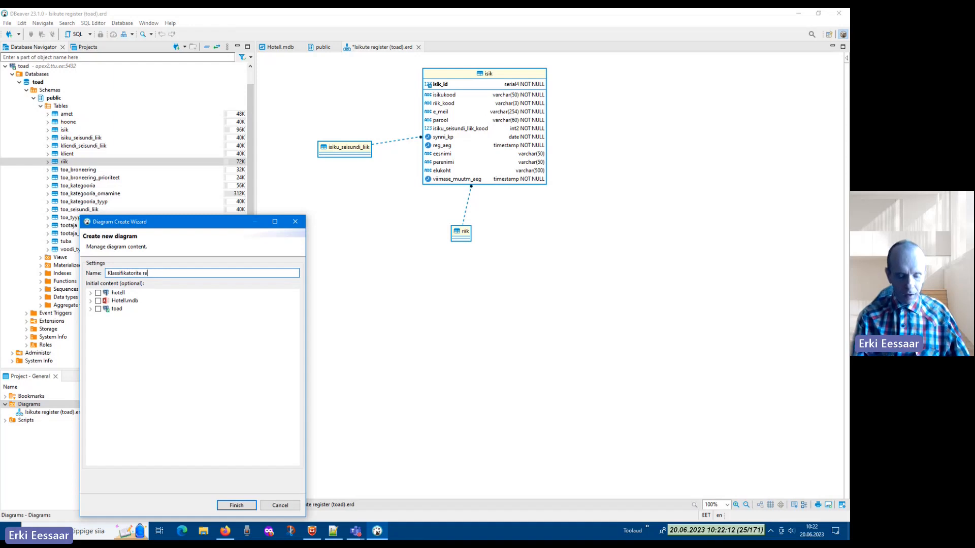
text(gister ()
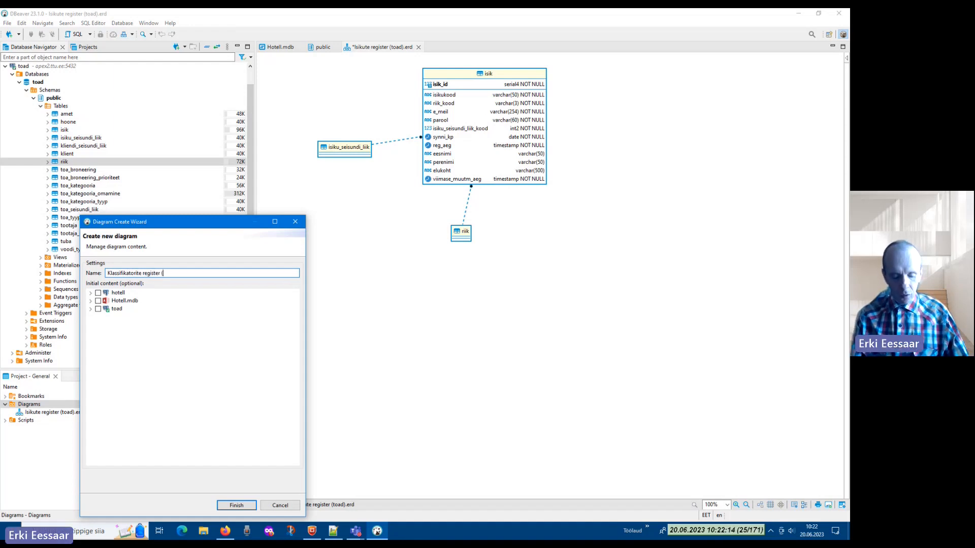
text(toad))
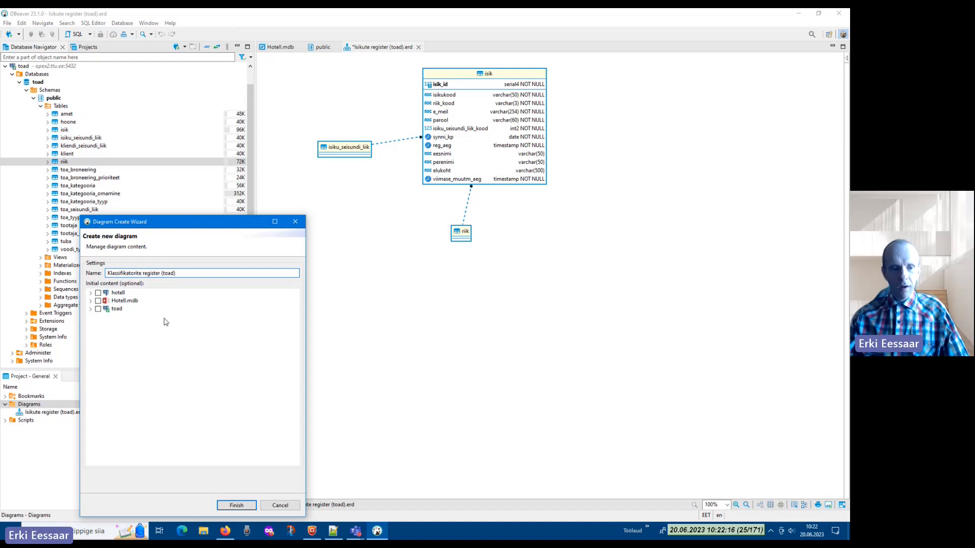
Expand toad's initial content down to the tables of the public schema
click(90, 309)
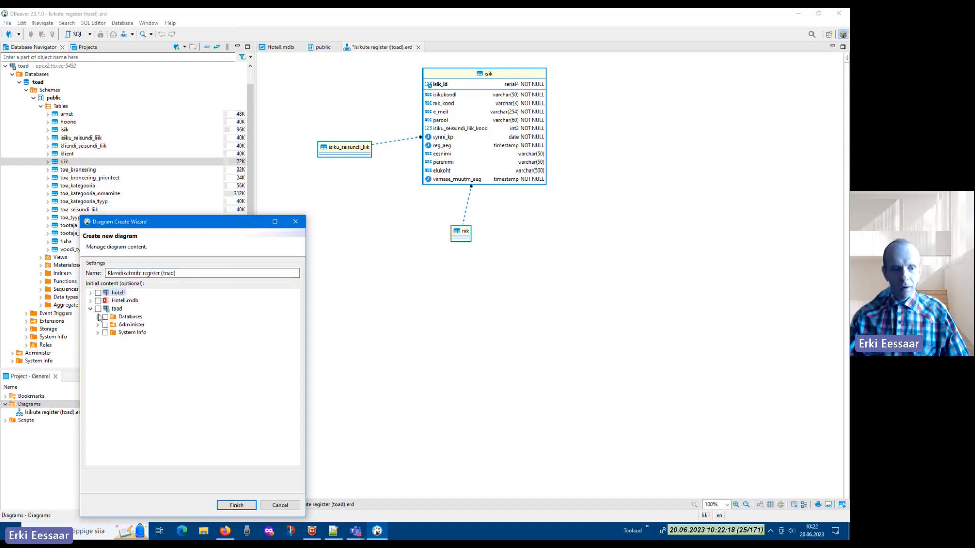
click(97, 316)
click(104, 324)
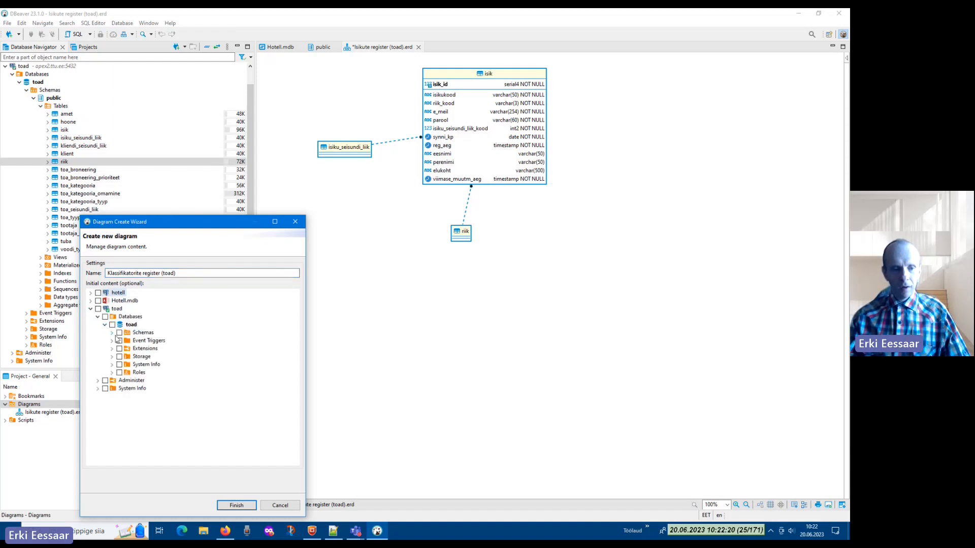
click(111, 332)
click(119, 341)
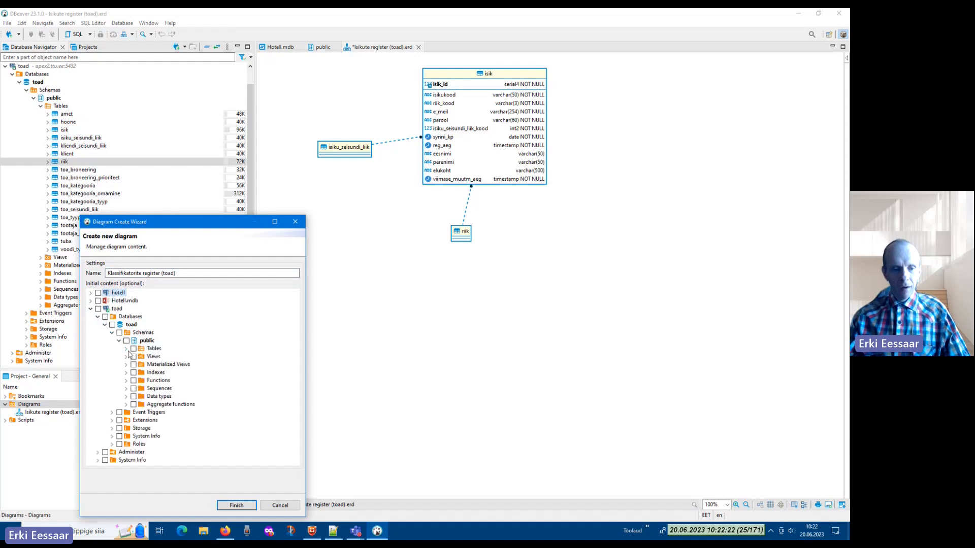
click(126, 348)
scroll(177, 337, down, 1)
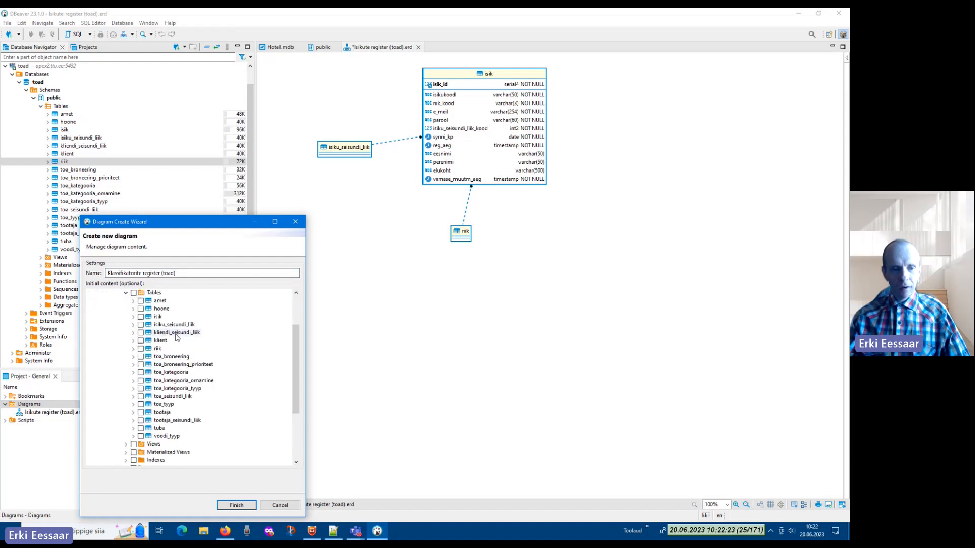
Create the diagram with amet, hoone, riik, toa_kategooria, toa_kategooria_tyyp, toa_tyyp, voodi_tyyp and the four tables ending in seisundi_liik as initial content
click(141, 302)
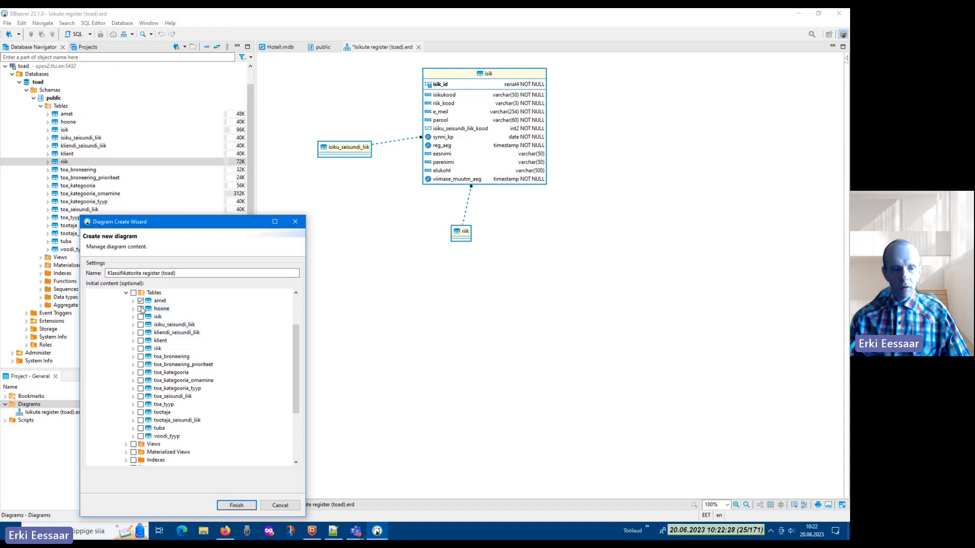
click(141, 309)
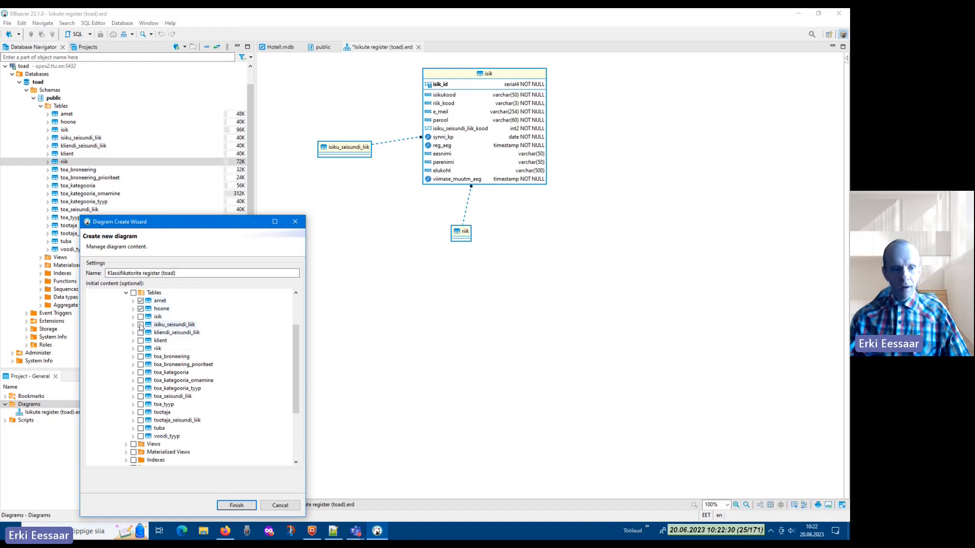
click(141, 324)
click(141, 333)
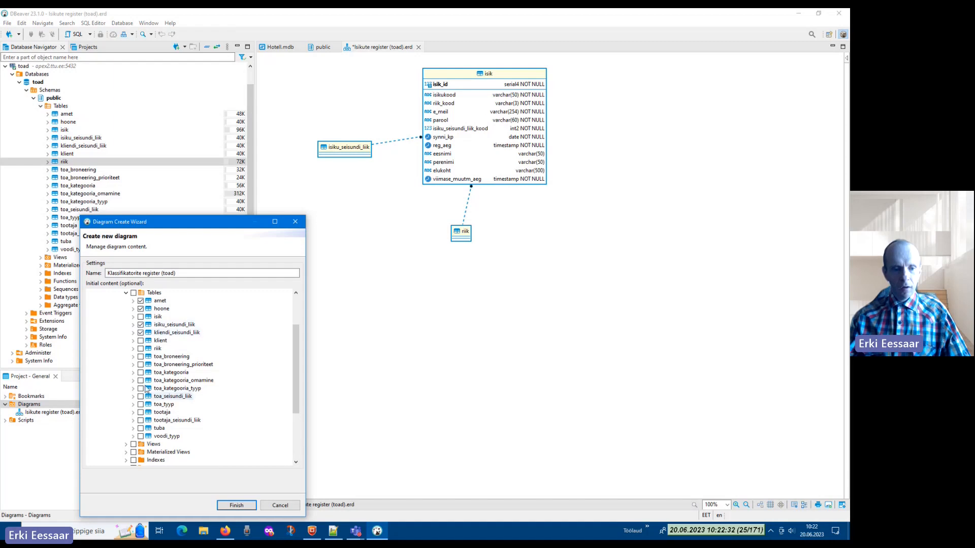
click(140, 349)
click(141, 405)
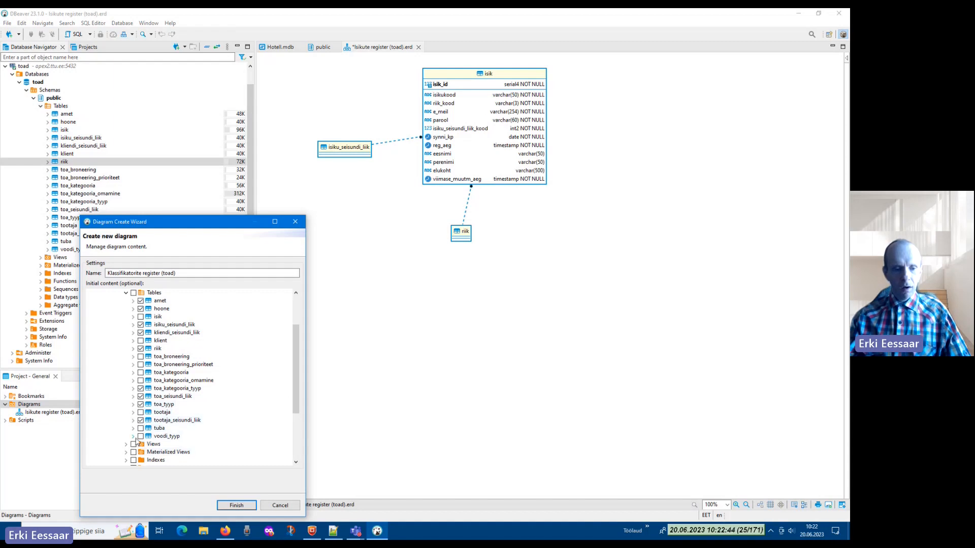
click(140, 373)
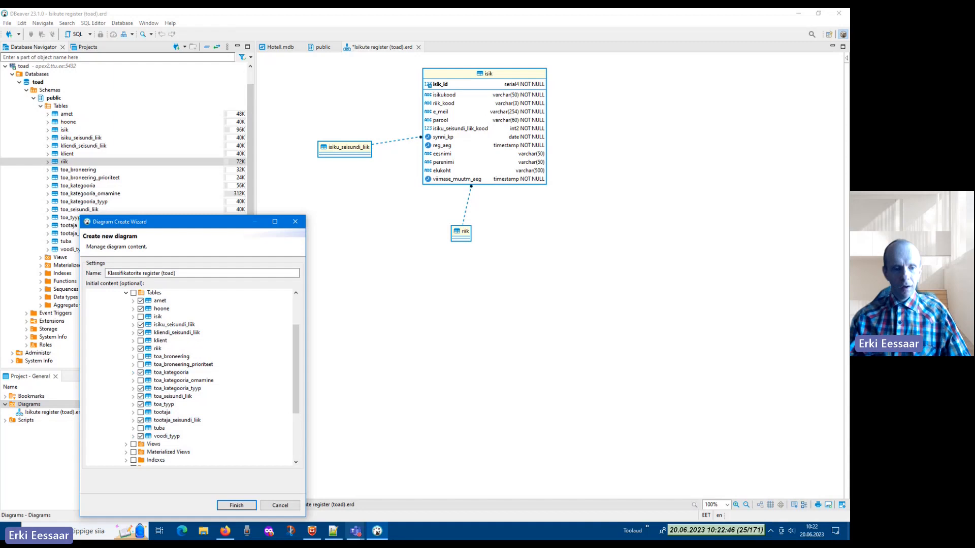
click(236, 505)
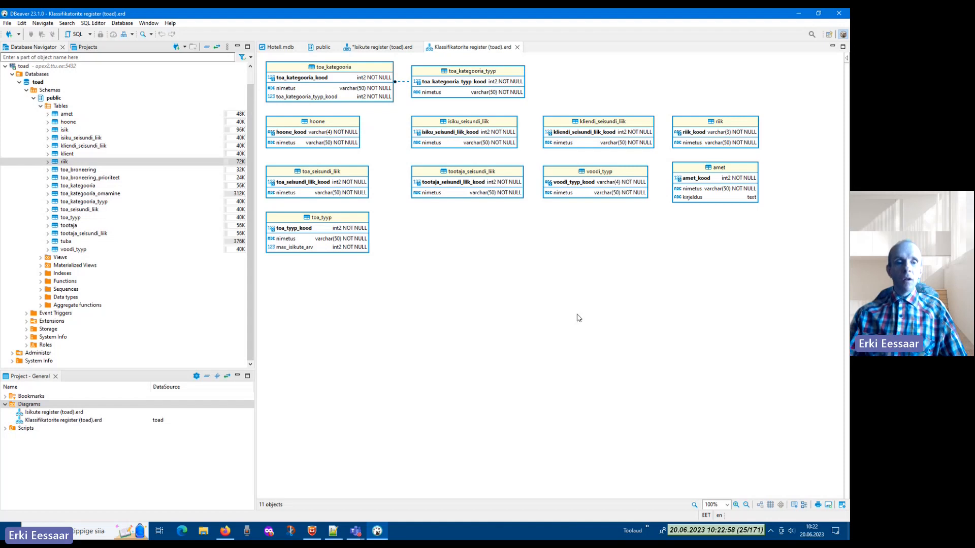
Create an empty ER diagram named "Klientide register (toad)" in the project's Diagrams folder
right_click(36, 405)
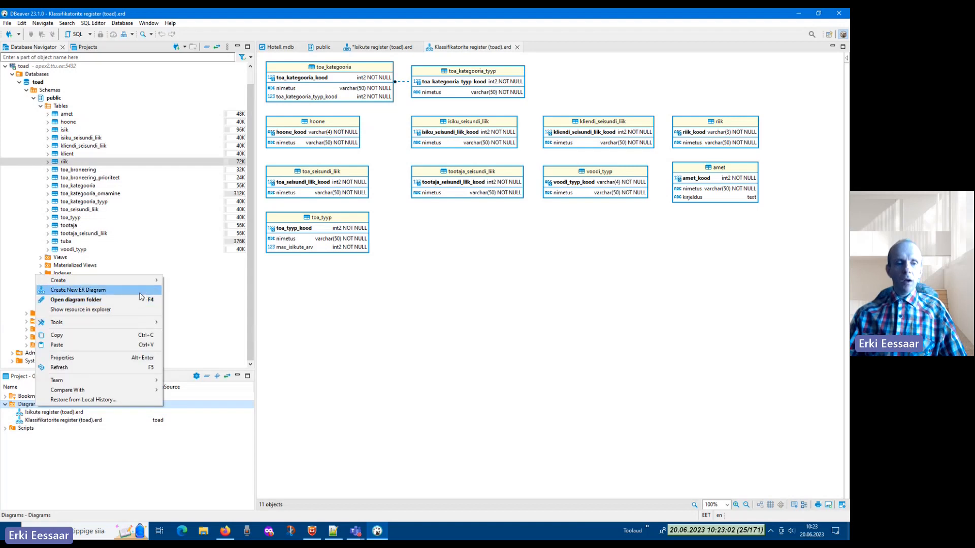
click(141, 291)
text(Klientide r)
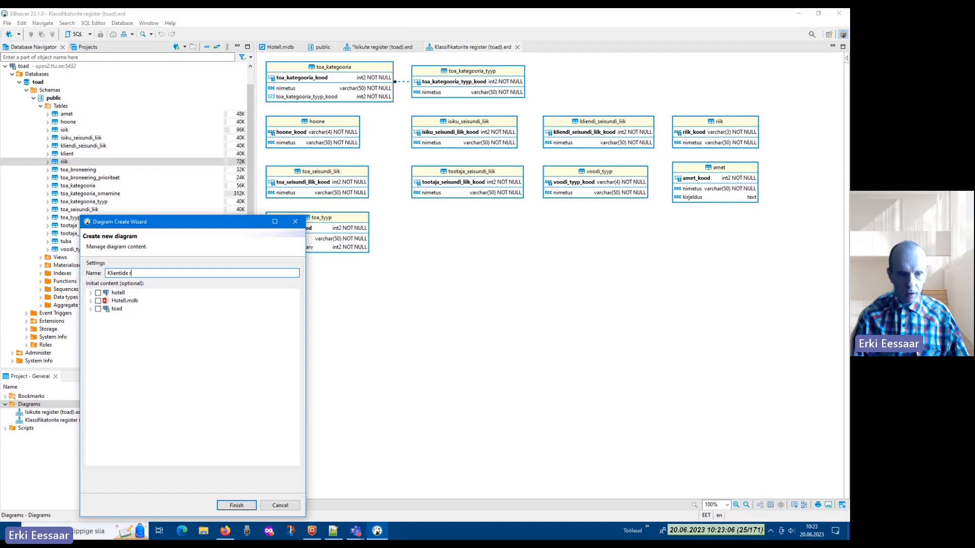
text(egister)
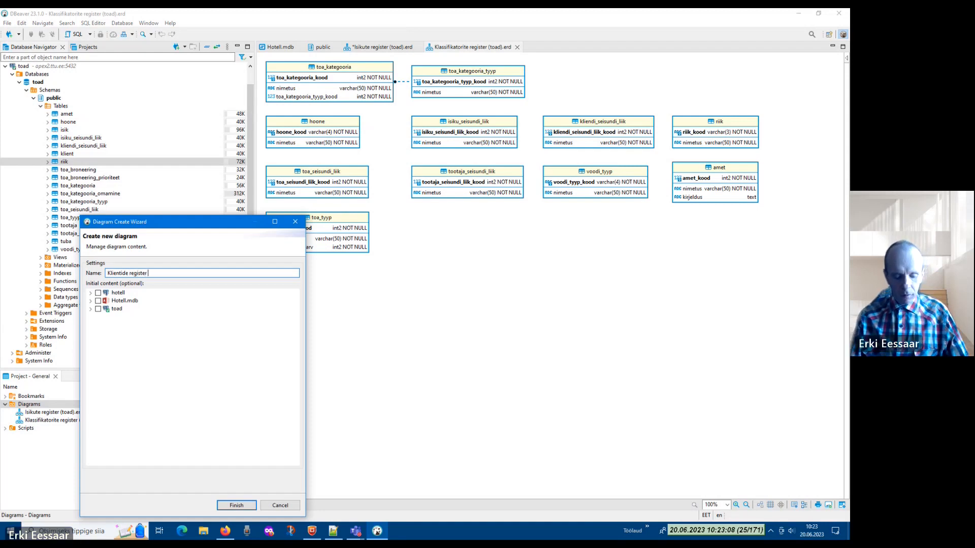
text( (toad)
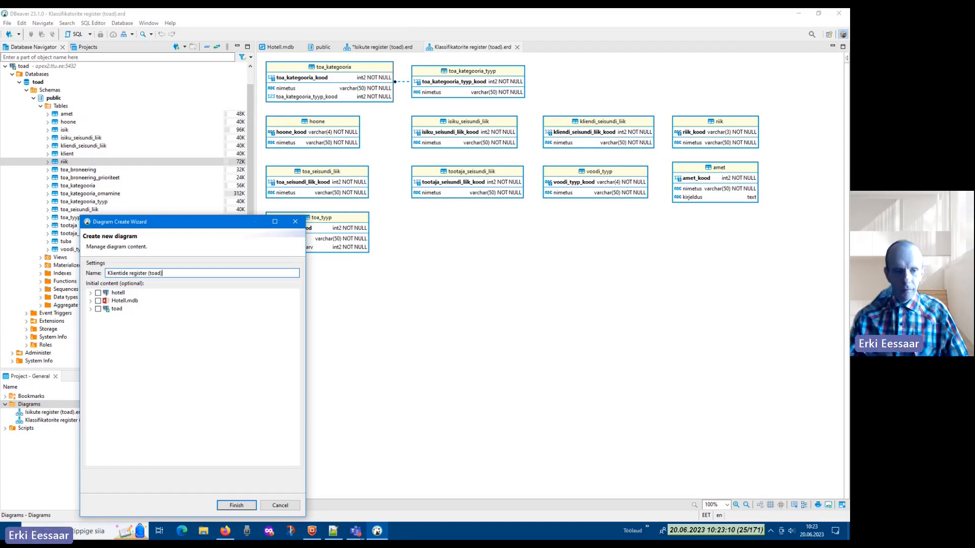
click(236, 505)
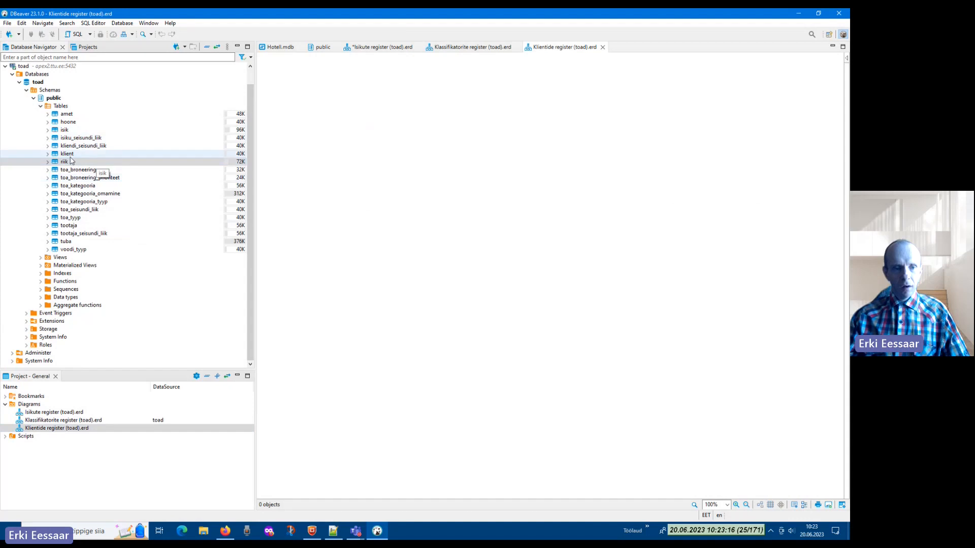
Add the klient, isik and kliendi_seisundi_liik tables to the diagram, with klient below isik and kliendi_seisundi_liik left of klient
drag(67, 153, 434, 201)
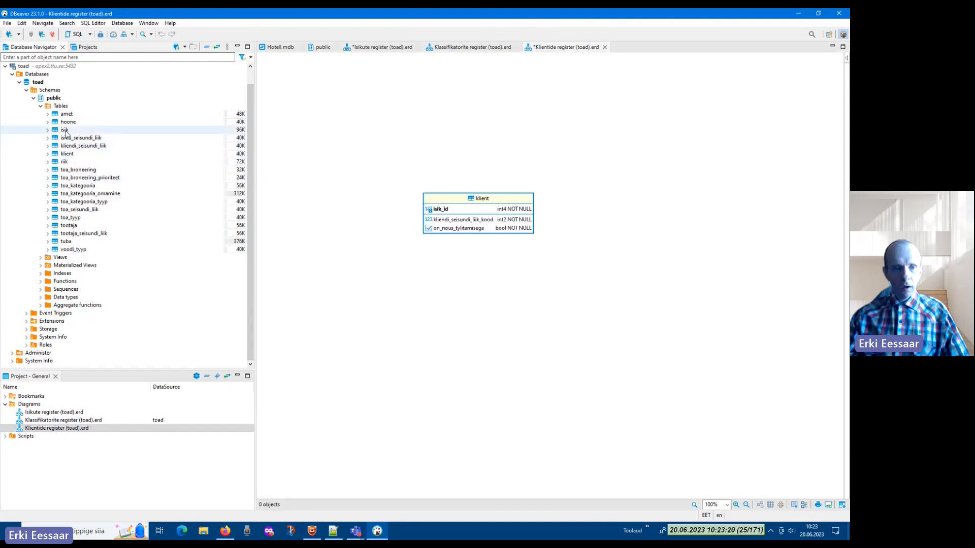
drag(64, 130, 474, 86)
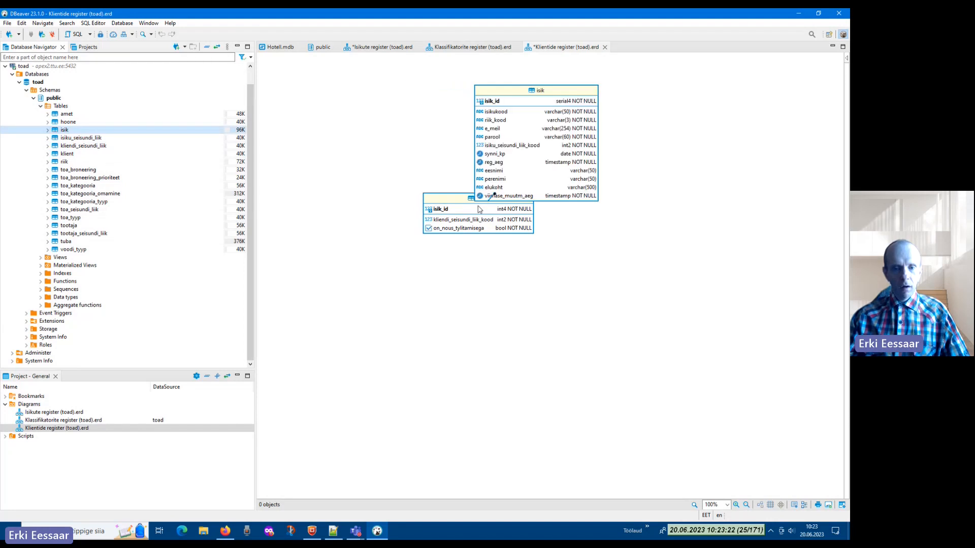
drag(453, 199, 509, 268)
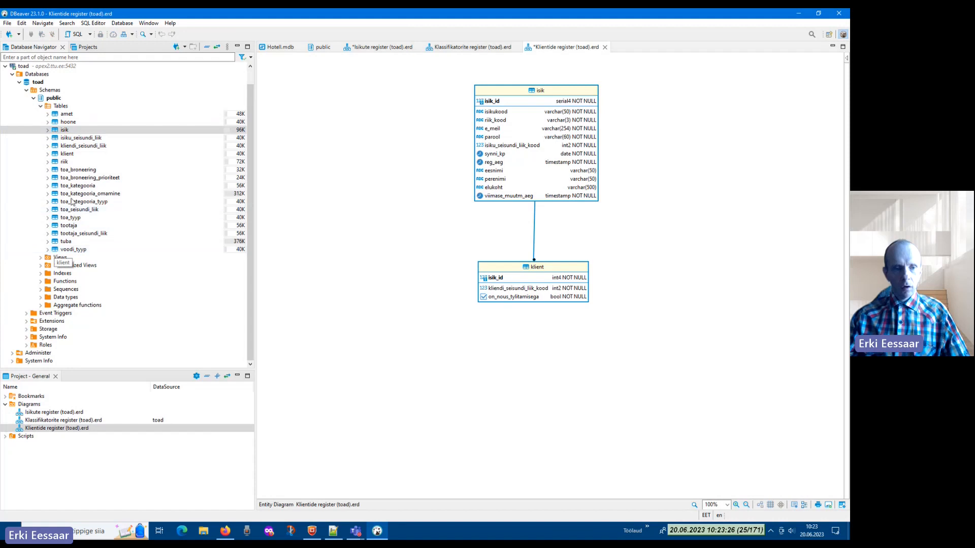
drag(86, 146, 305, 283)
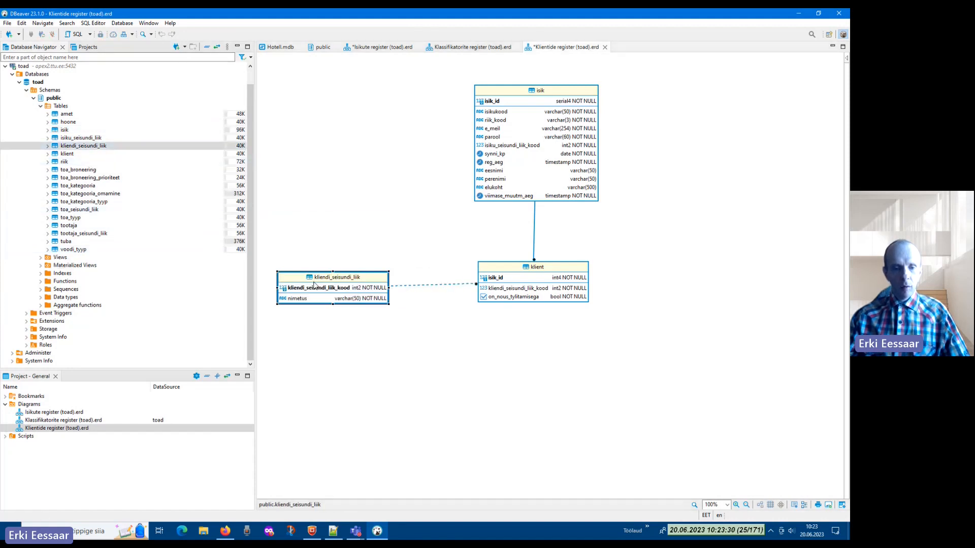
Set the shown attributes to None for the kliendi_seisundi_liik and isik entities individually
right_click(351, 283)
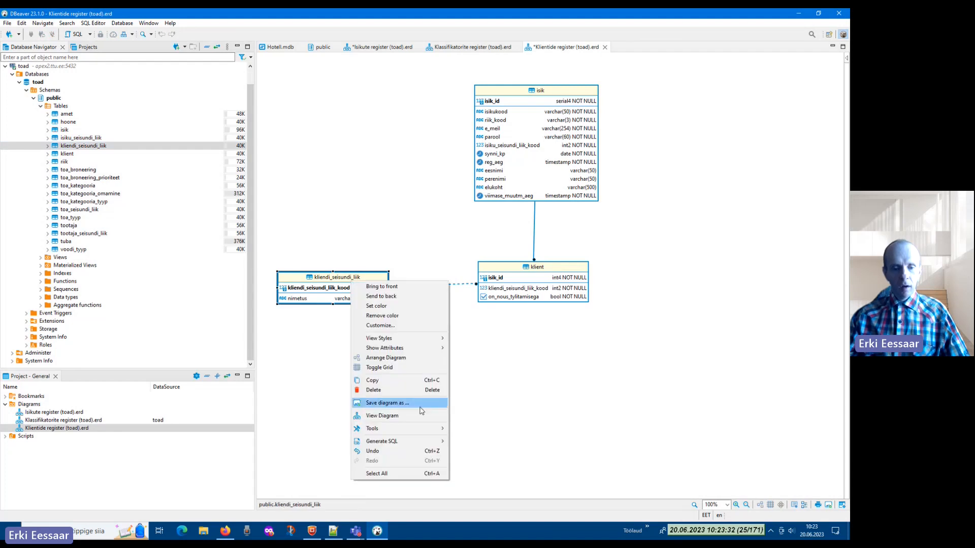
mouse_move(443, 348)
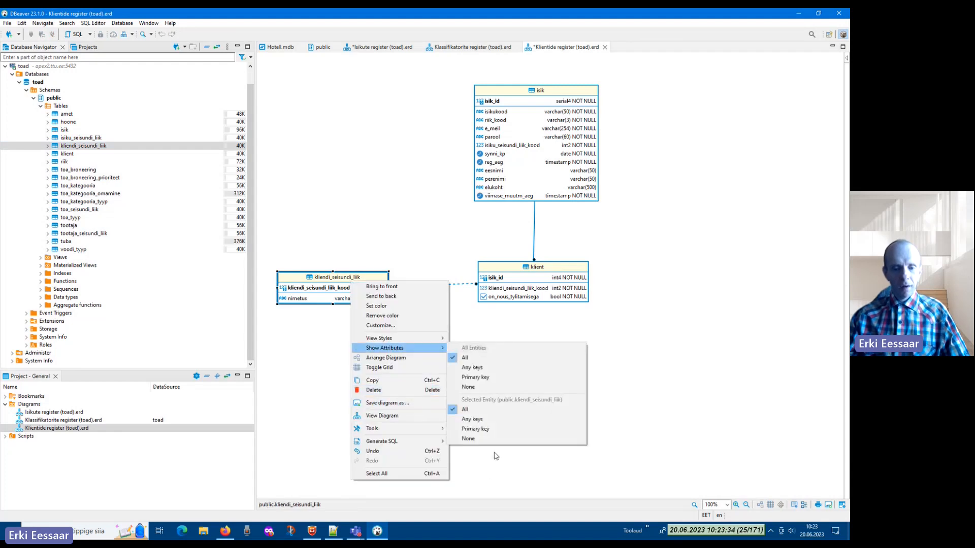
click(477, 440)
click(534, 128)
right_click(534, 127)
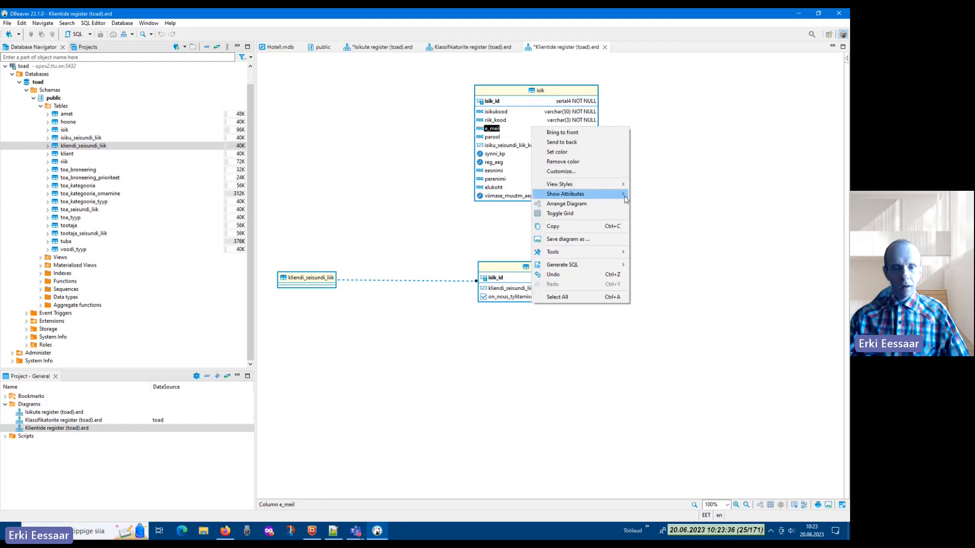
right_click(585, 97)
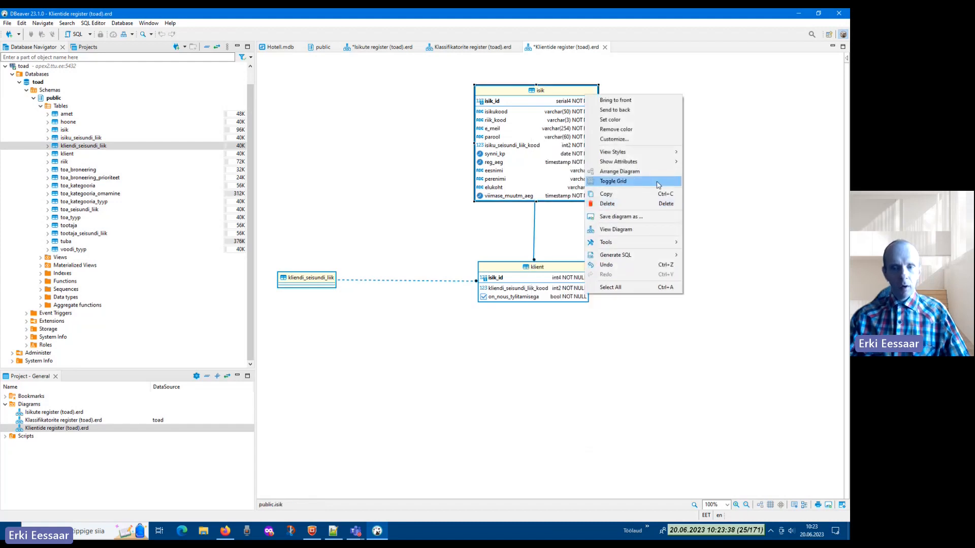
mouse_move(672, 165)
click(718, 255)
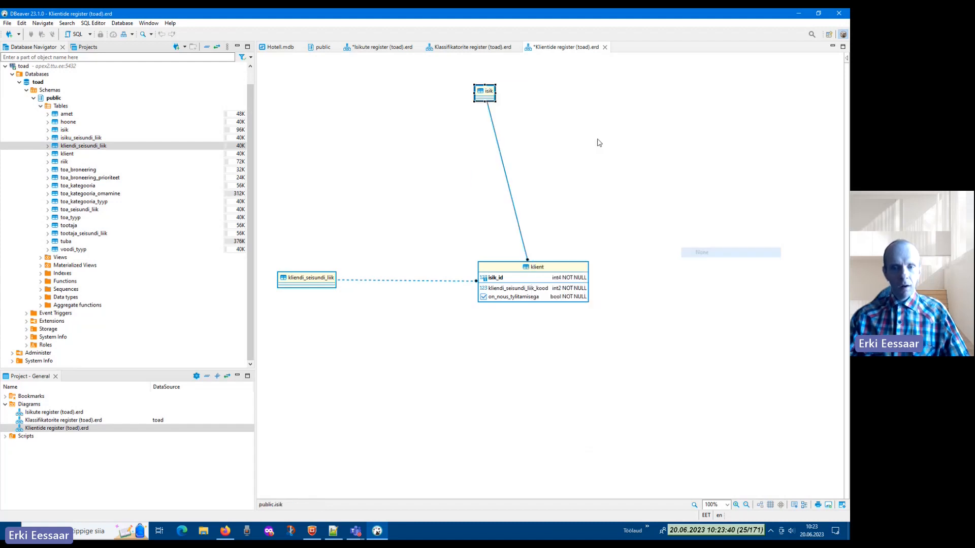
Move klient up close beneath isik and place kliendi_seisundi_liik just left of klient
drag(559, 278, 505, 160)
click(311, 286)
drag(310, 286, 329, 164)
click(467, 132)
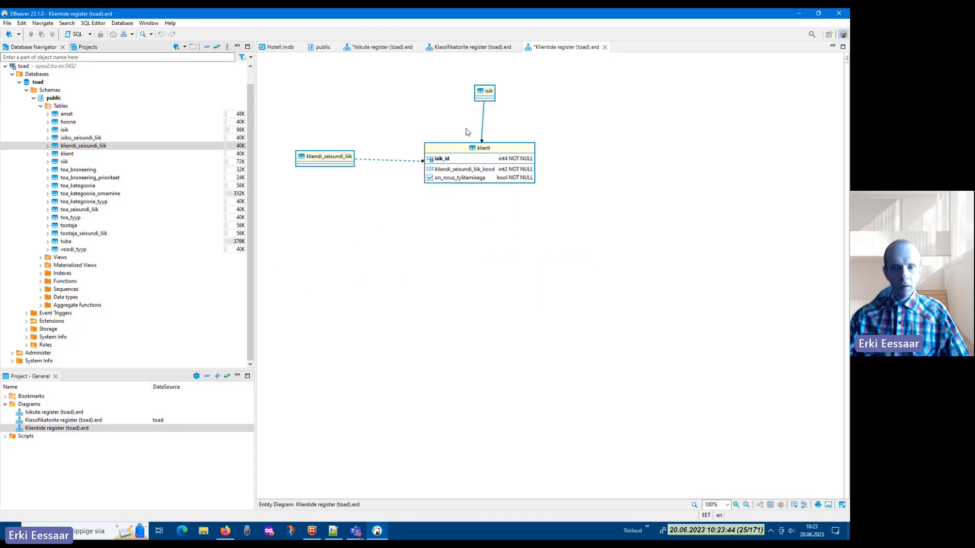
drag(495, 100, 486, 99)
drag(336, 161, 354, 171)
click(443, 276)
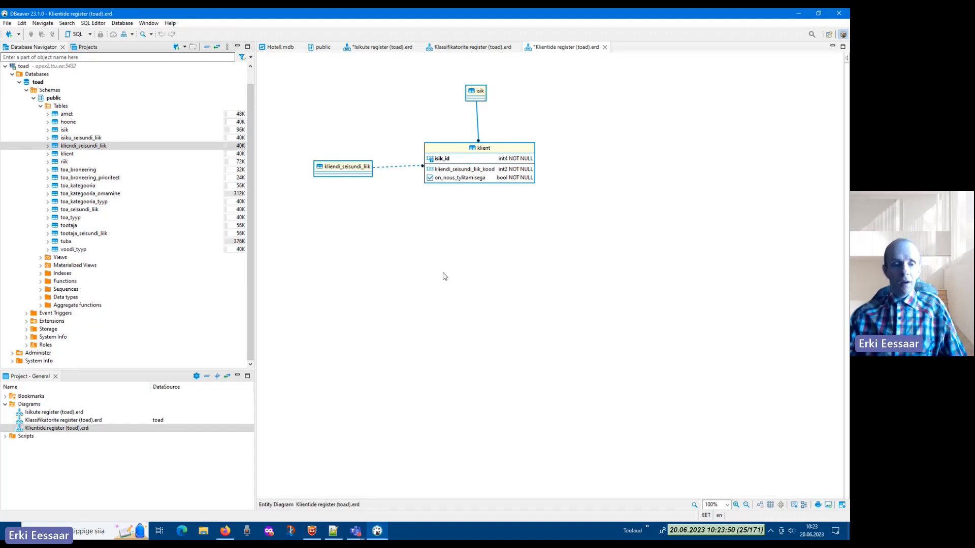
Create an empty ER diagram named "Töötajate register (toad)" in the project's Diagrams folder
double_click(53, 412)
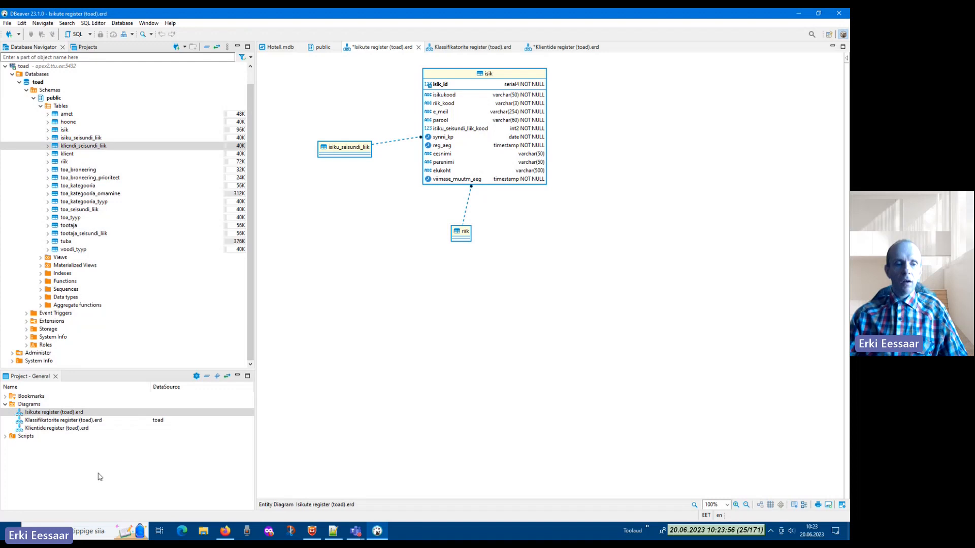
right_click(38, 406)
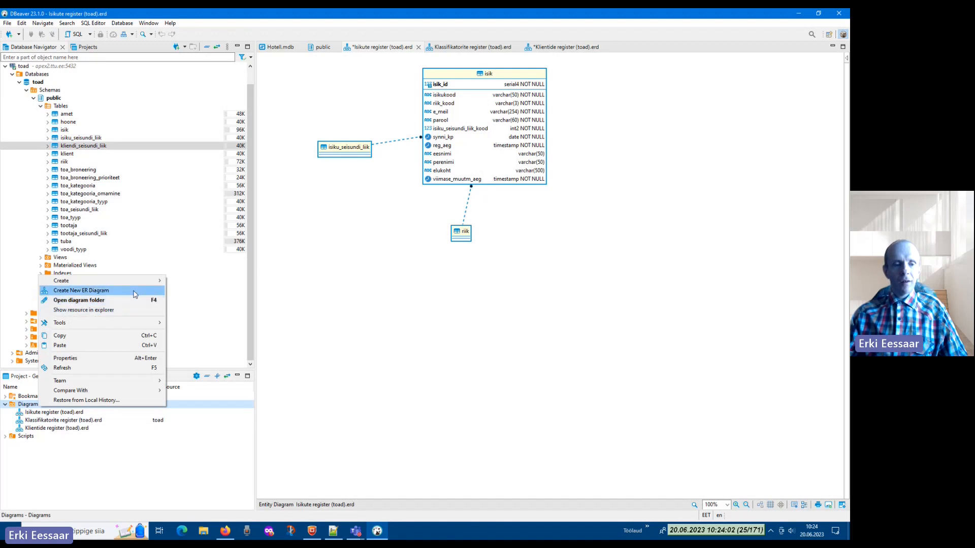
click(135, 295)
text(T)
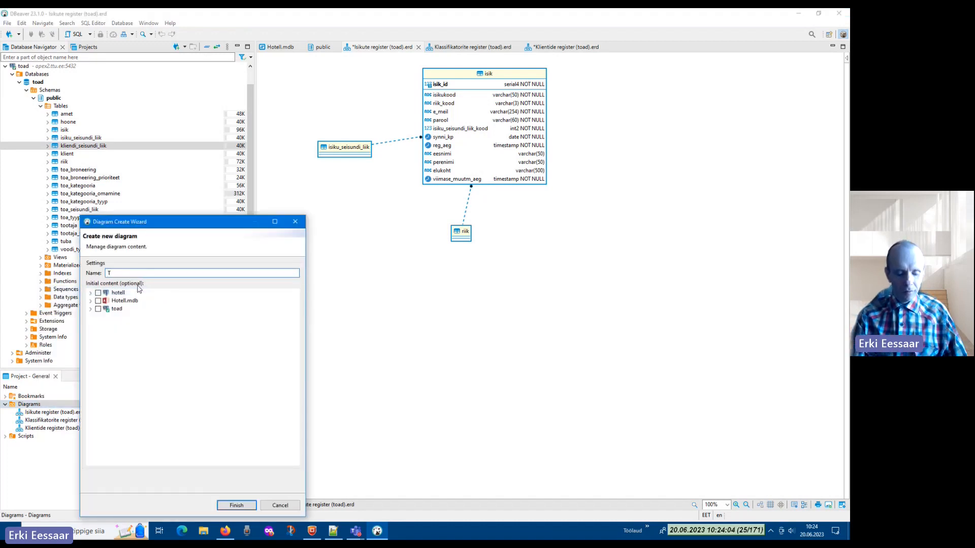
text(oot)
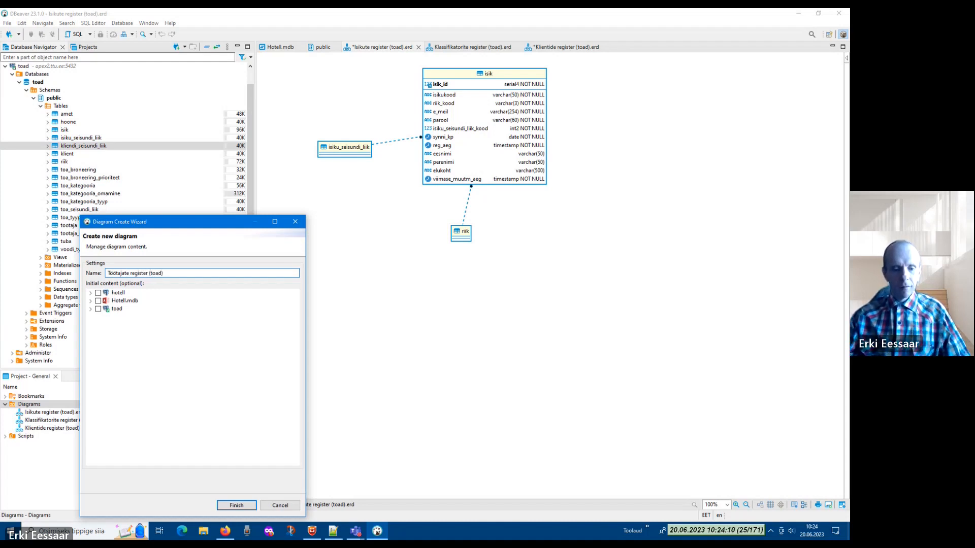
click(236, 505)
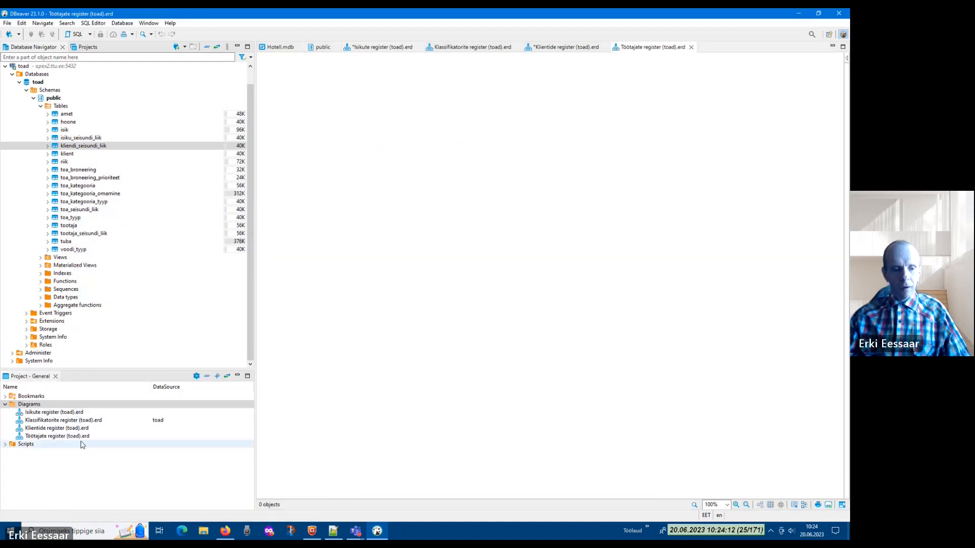
click(85, 437)
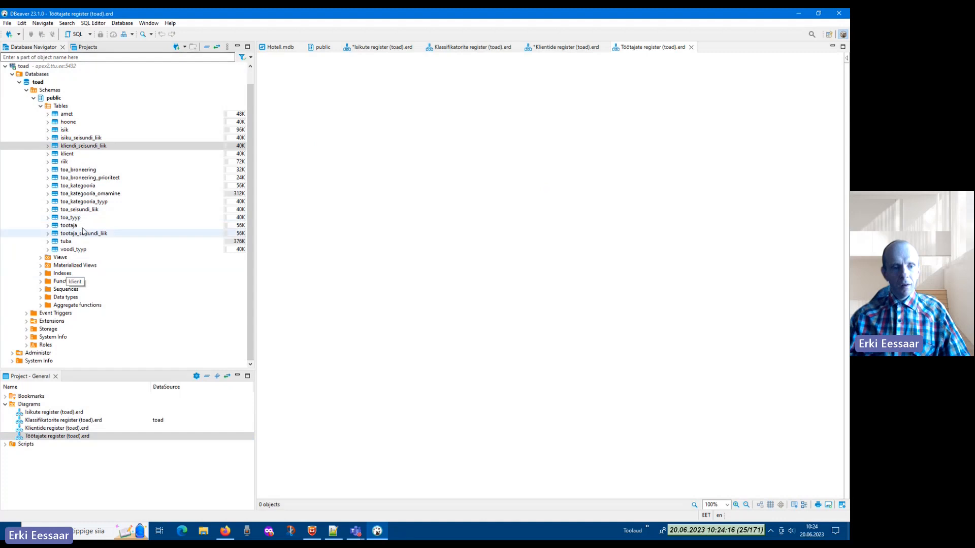
Add tootaja, tootaja_seisundi_liik, amet and isik to the diagram, arranging tootaja below isik, right of tootaja_seisundi_liik and above amet
drag(83, 228, 530, 195)
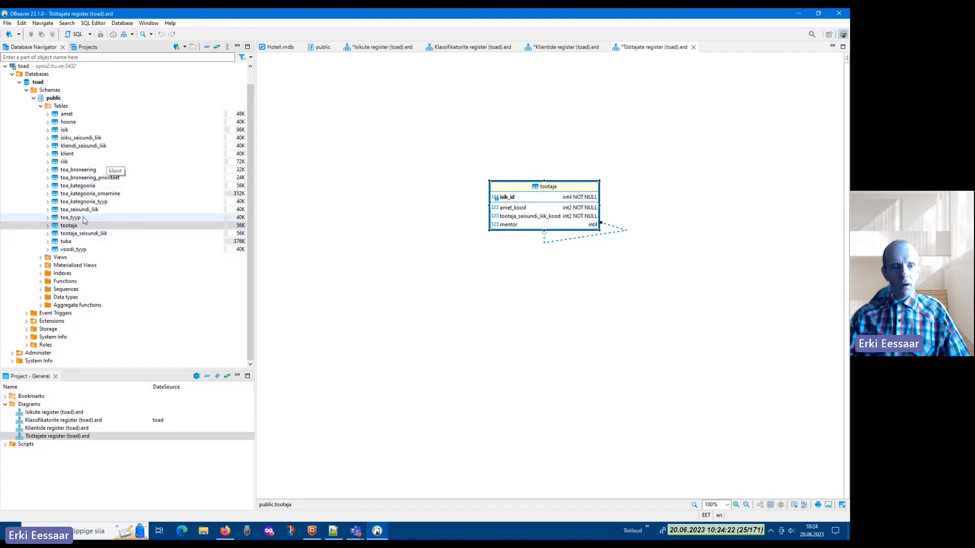
drag(91, 235, 354, 223)
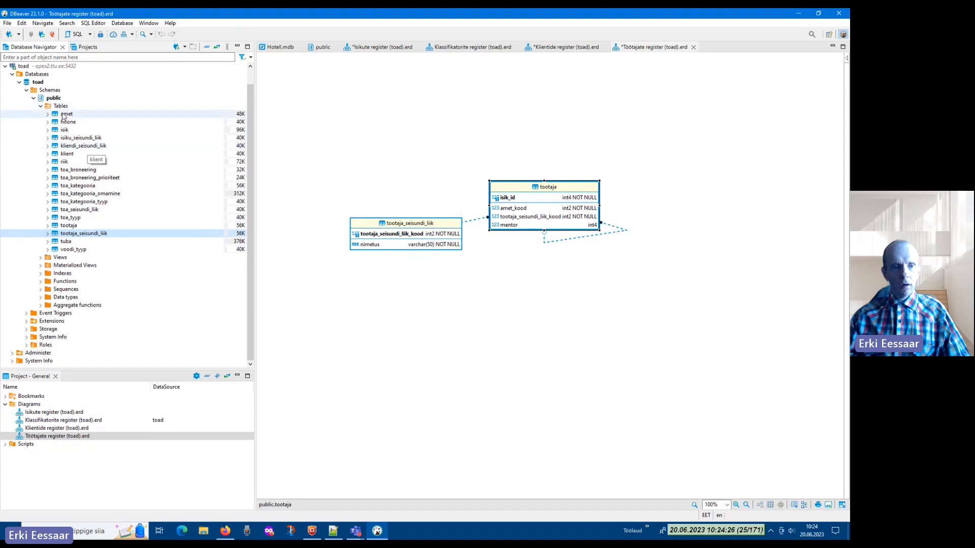
drag(66, 115, 446, 327)
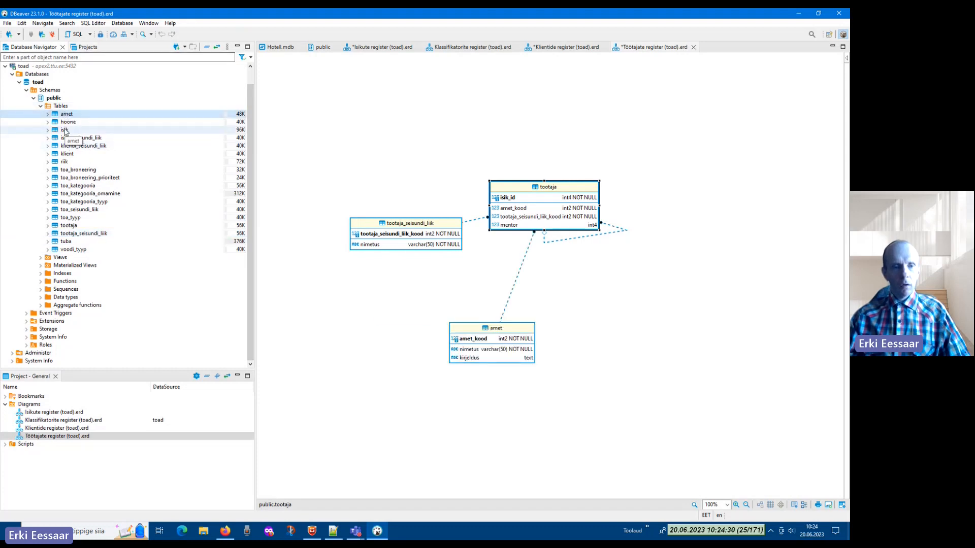
drag(65, 130, 551, 76)
drag(550, 206, 573, 235)
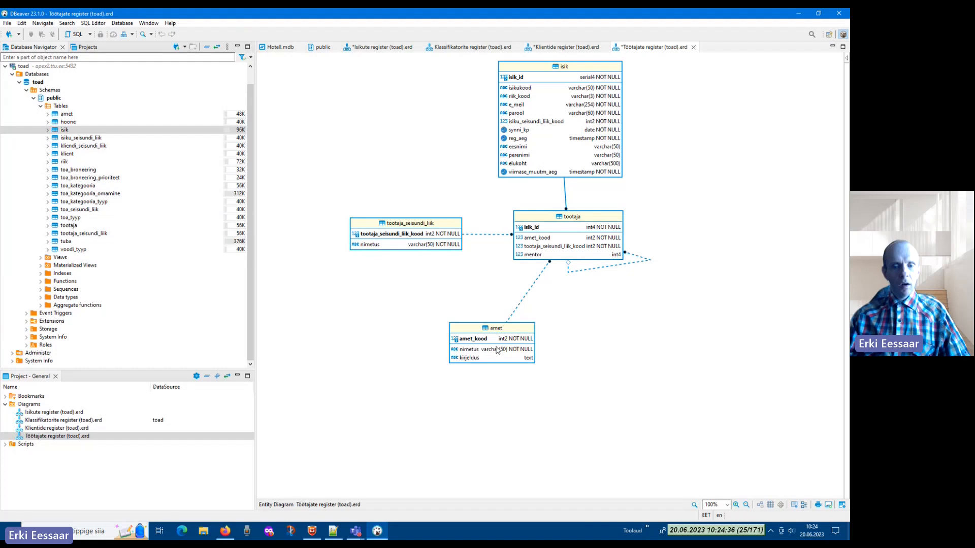
Set the shown attributes to None for the isik, tootaja_seisundi_liik and amet entities individually
right_click(564, 99)
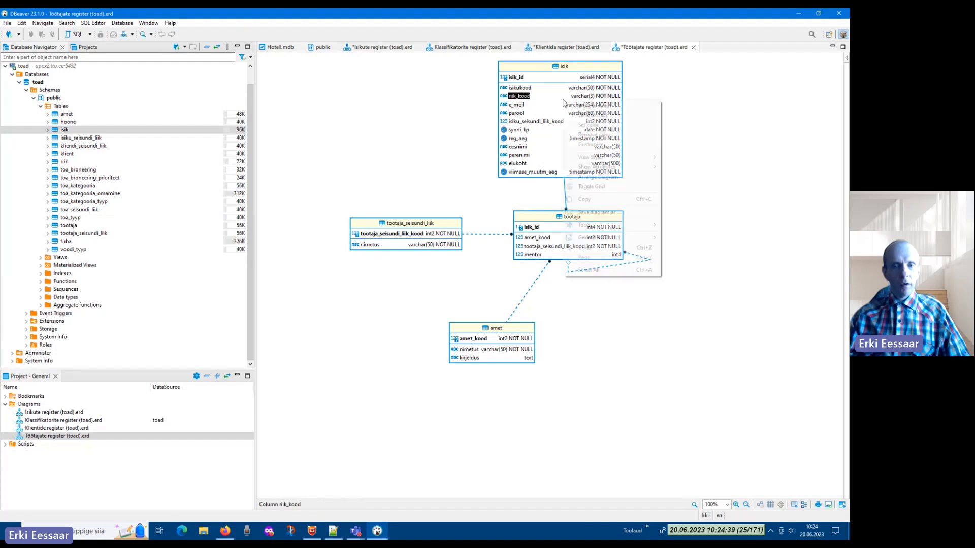
click(574, 69)
right_click(573, 67)
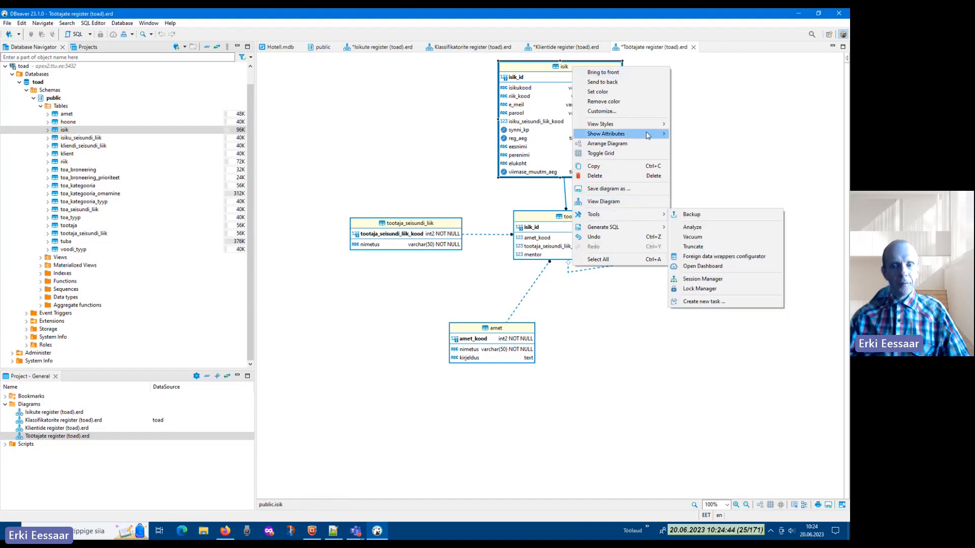
mouse_move(655, 133)
click(690, 224)
click(430, 244)
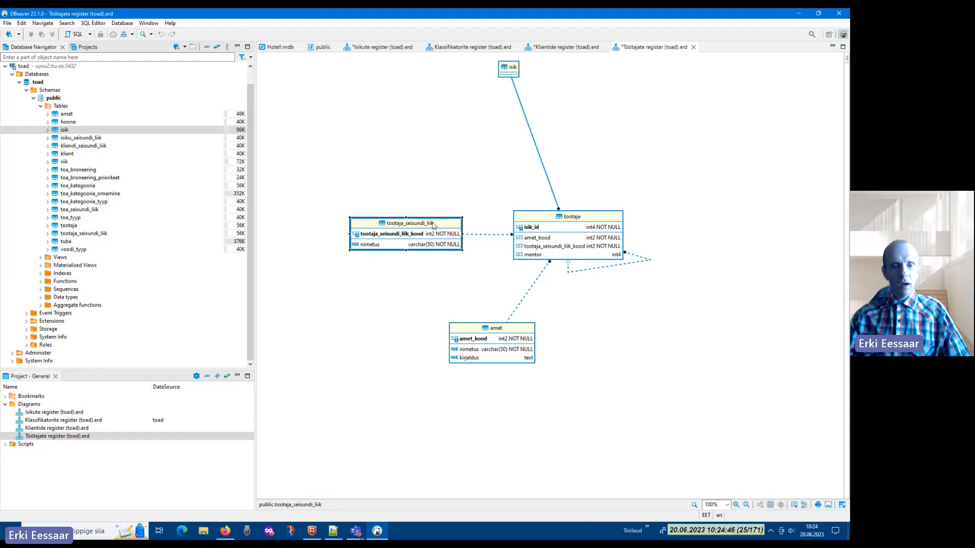
right_click(433, 223)
mouse_move(515, 294)
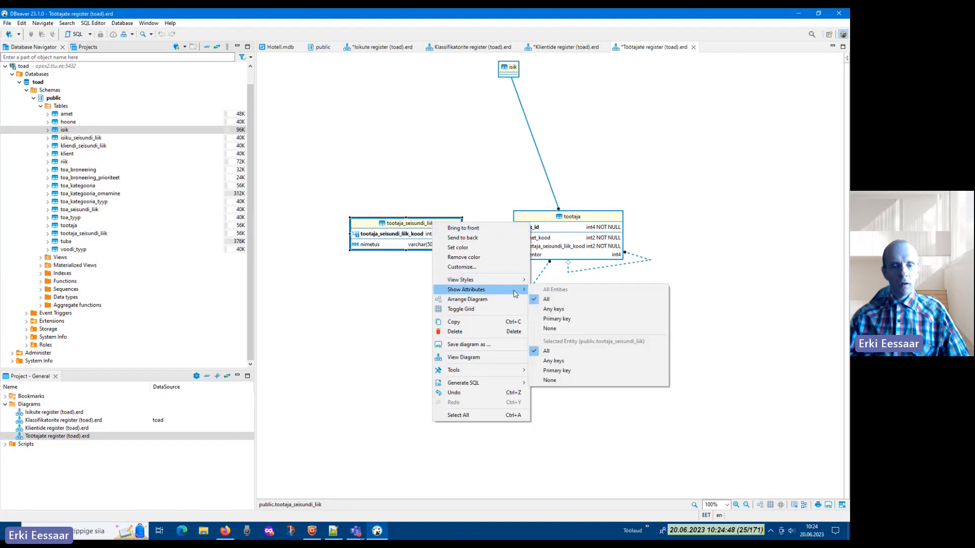
click(567, 381)
right_click(495, 349)
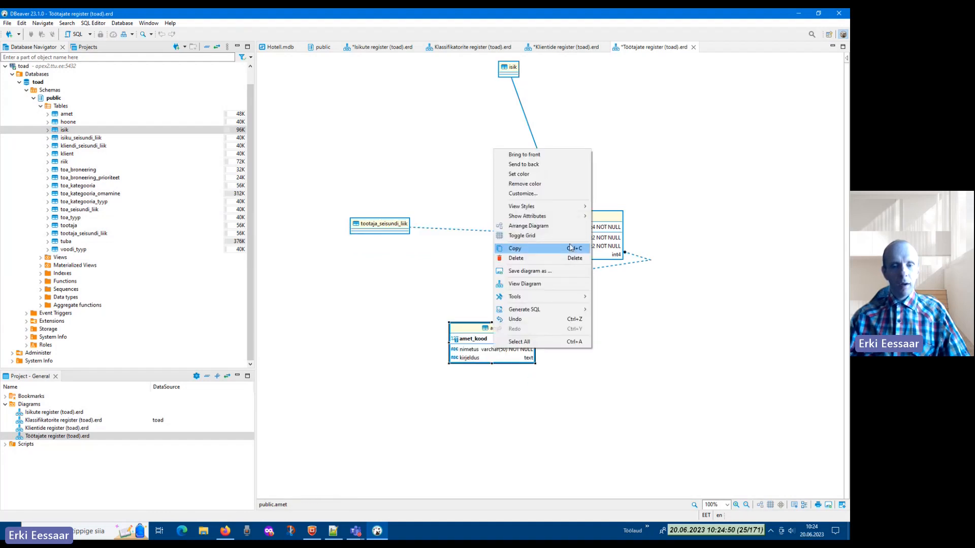
mouse_move(569, 216)
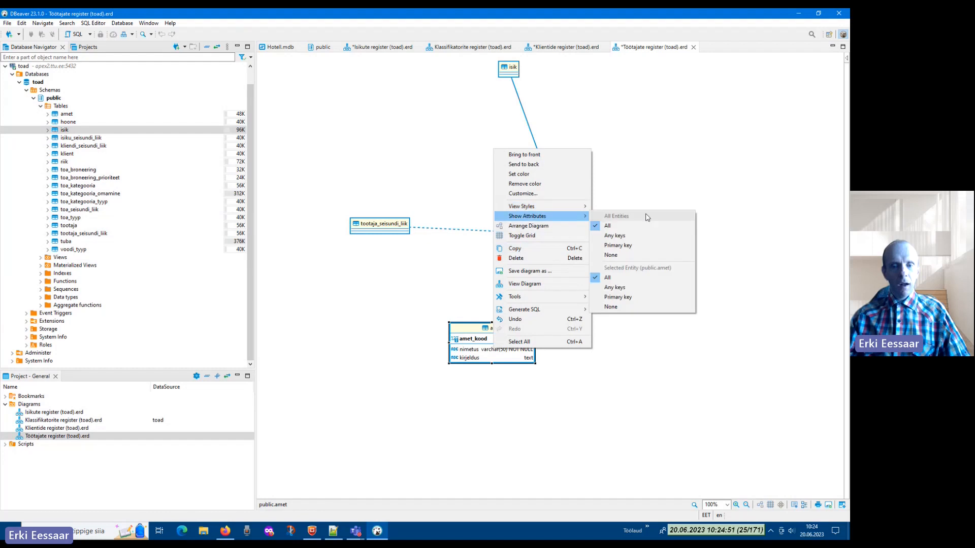
click(642, 308)
Move amet, tootaja_seisundi_liik and isik closer around tootaja, placing them below, left of and above it
drag(460, 339, 523, 317)
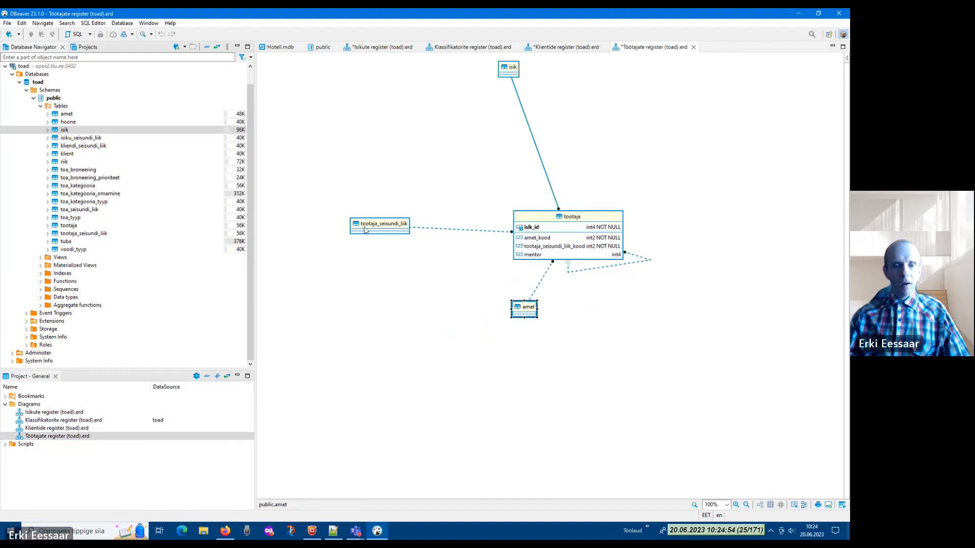
drag(392, 221, 438, 233)
click(508, 68)
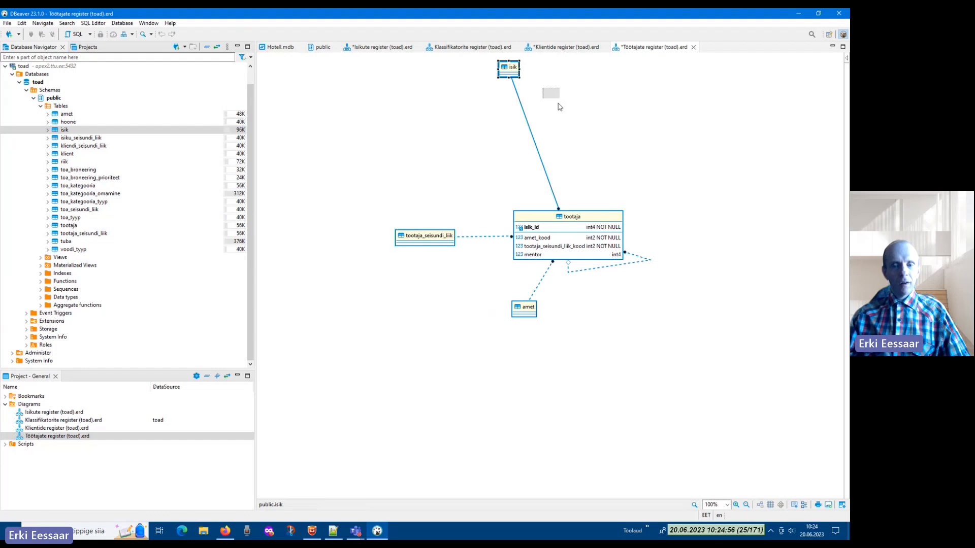
drag(560, 128, 560, 128)
click(677, 181)
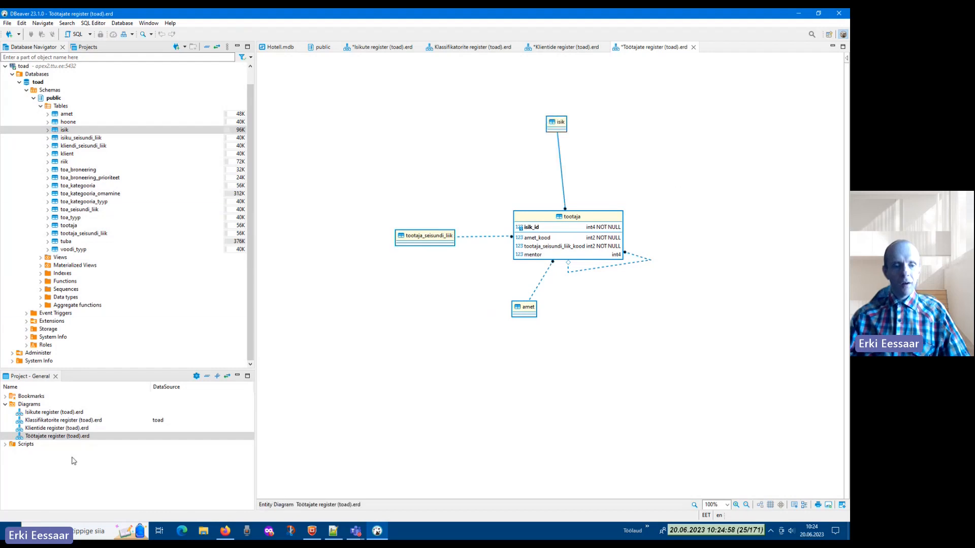
Create an empty ER diagram named "Tubade register (toad)" in the project's Diagrams folder
right_click(39, 404)
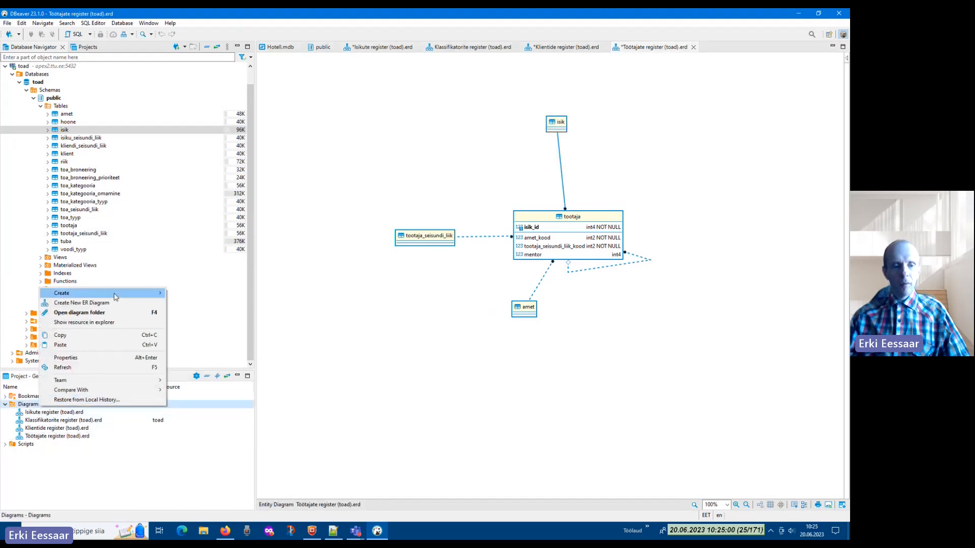
click(96, 303)
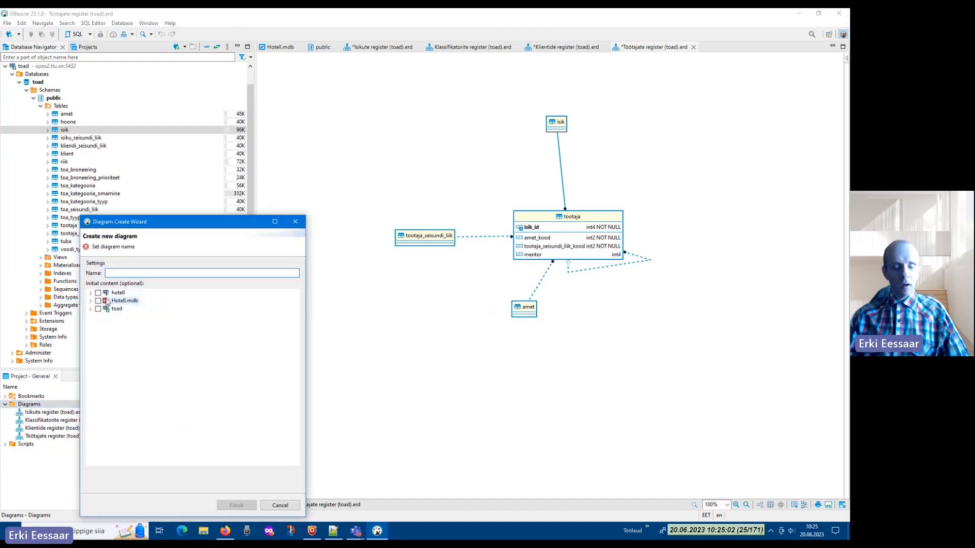
text(Tubade)
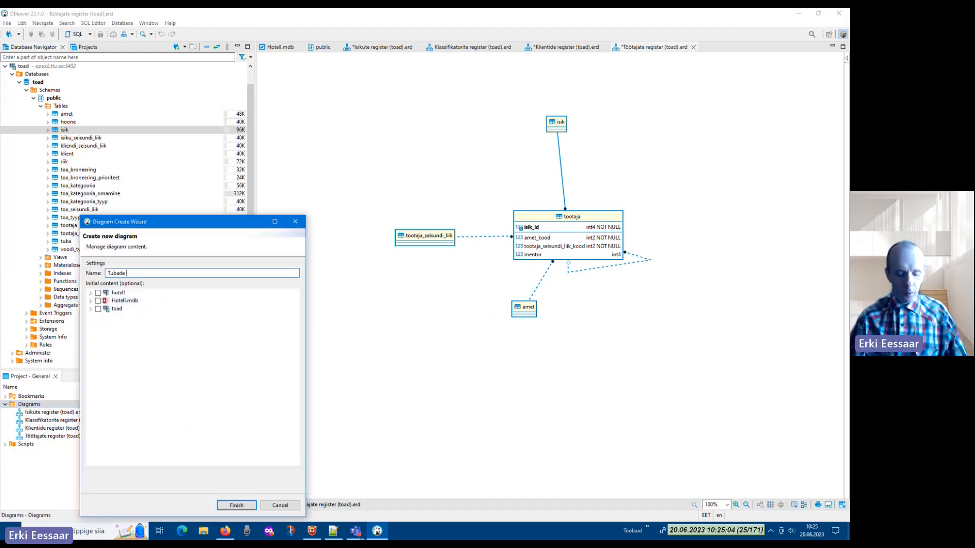
text( register)
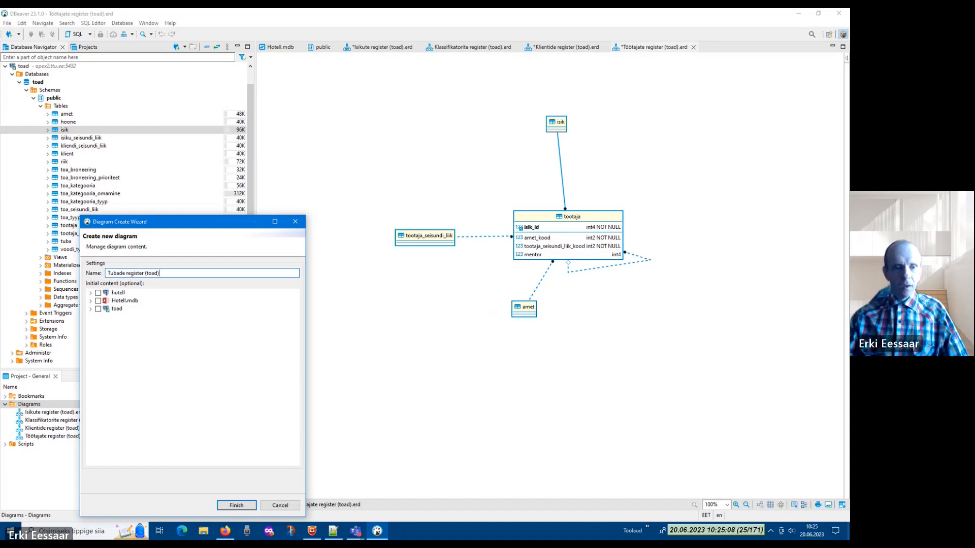
text( (toad))
click(236, 505)
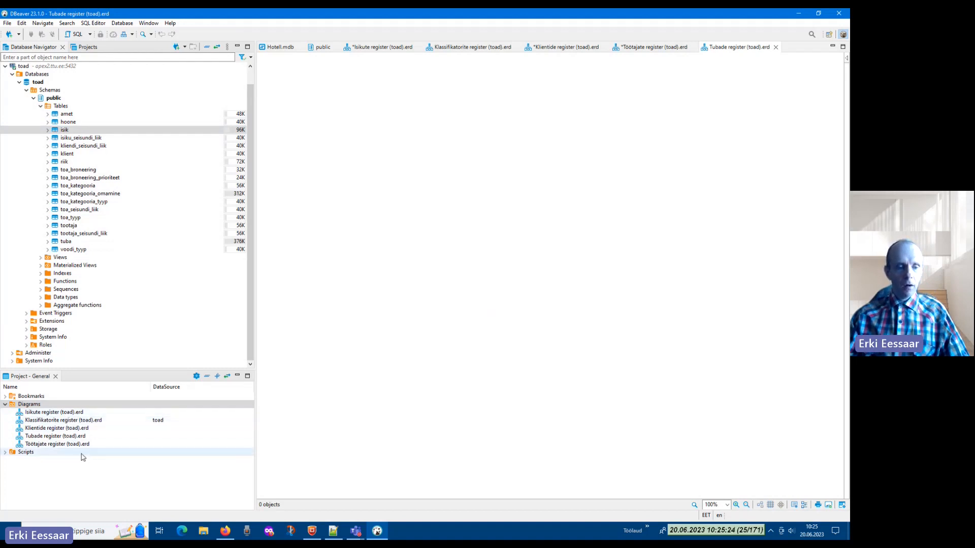
click(61, 437)
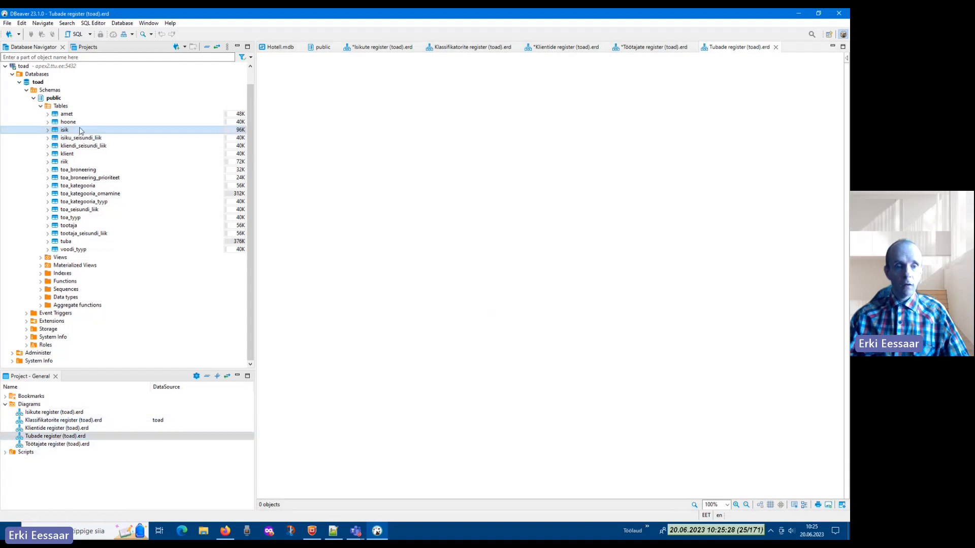
Add tuba, toa_kategooria_omamine and toa_kategooria to the diagram, placing toa_kategooria_omamine below tuba and toa_kategooria to its right
drag(64, 242, 468, 230)
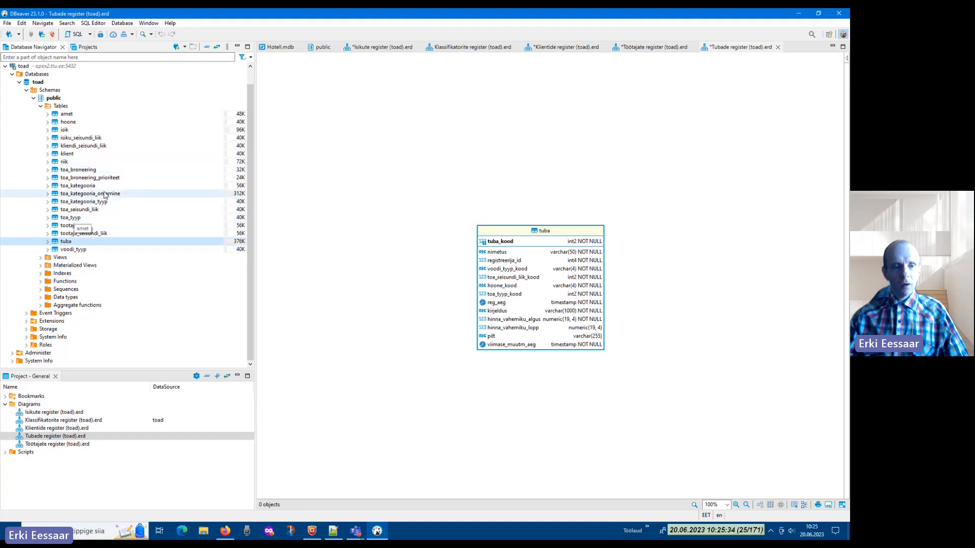
drag(105, 195, 462, 430)
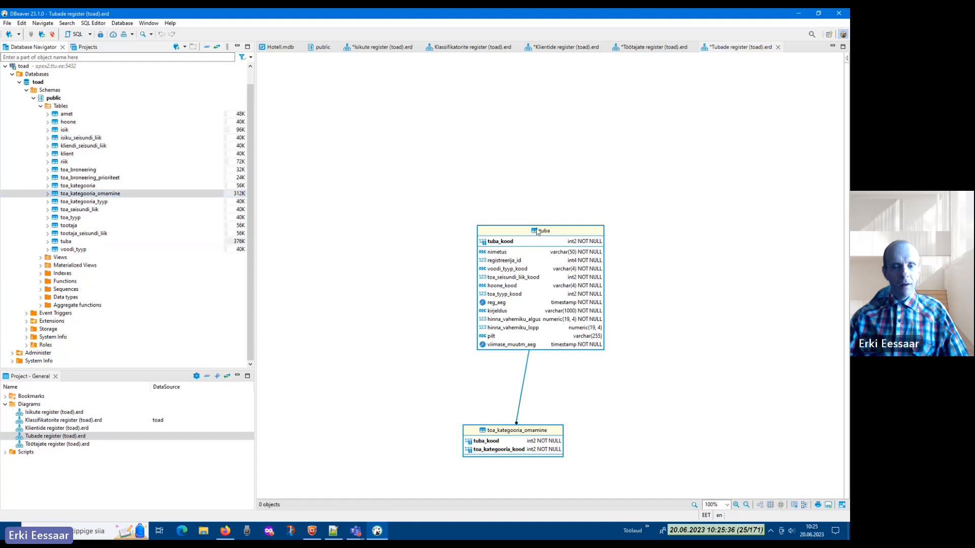
drag(537, 232, 508, 174)
drag(529, 439, 526, 364)
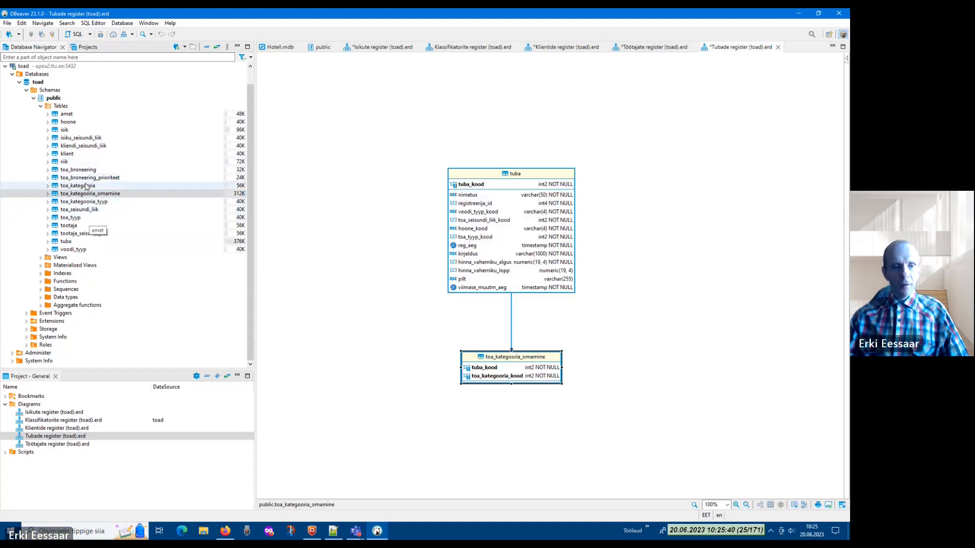
drag(86, 186, 700, 354)
Add toa_seisundi_liik, toa_tyyp and voodi_tyyp to the diagram, stacked from top to bottom on the right of tuba
drag(66, 209, 717, 126)
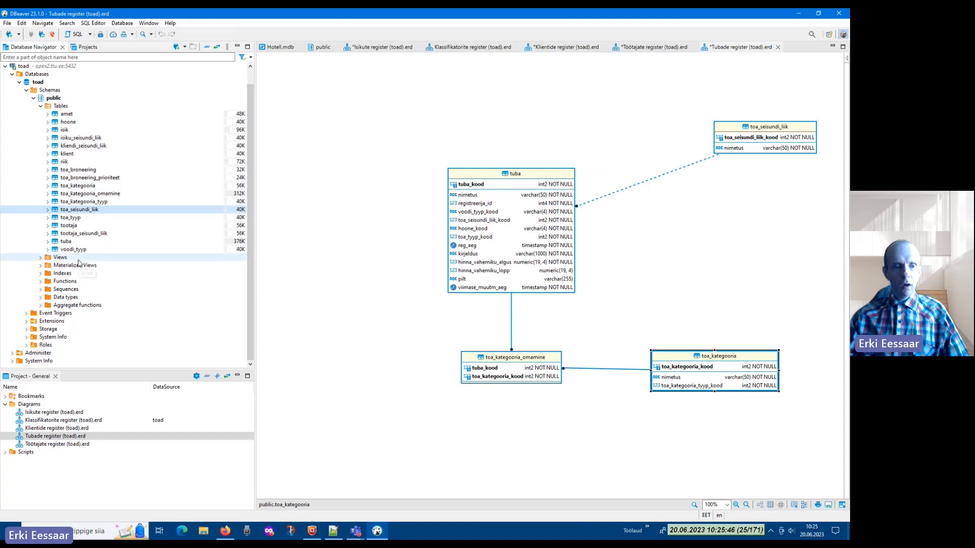
drag(68, 220, 737, 228)
drag(800, 236, 781, 218)
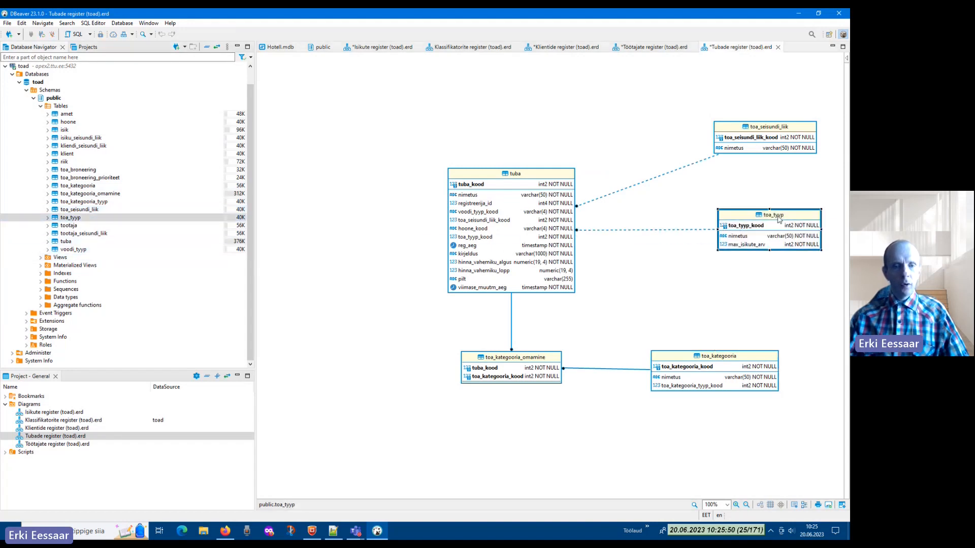
drag(73, 252, 710, 284)
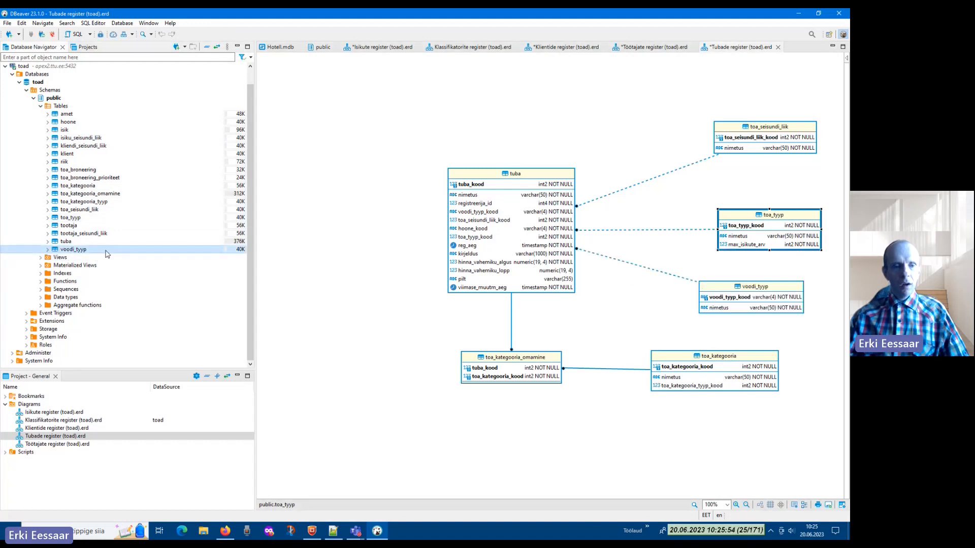
Add tootaja to the left of tuba and hoone above it
drag(69, 224, 326, 181)
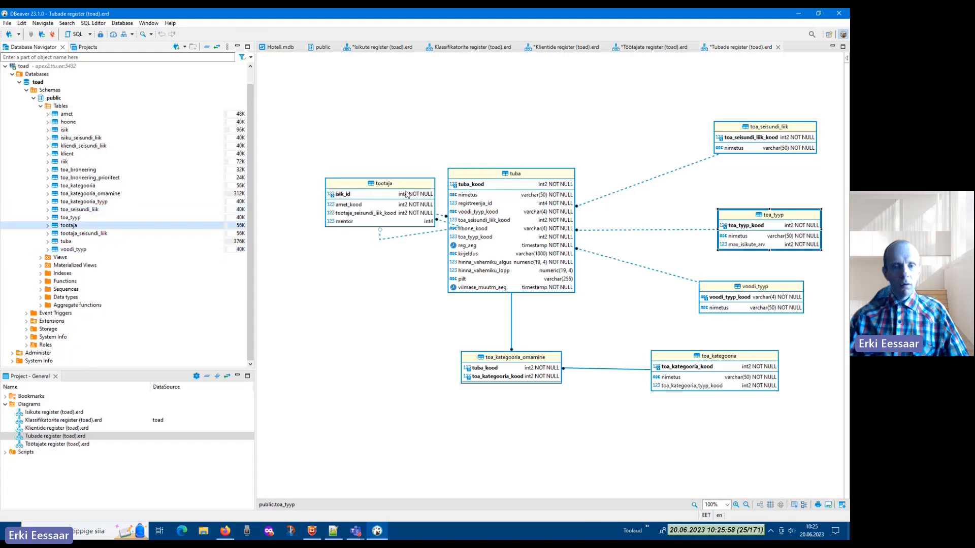
drag(408, 195, 361, 198)
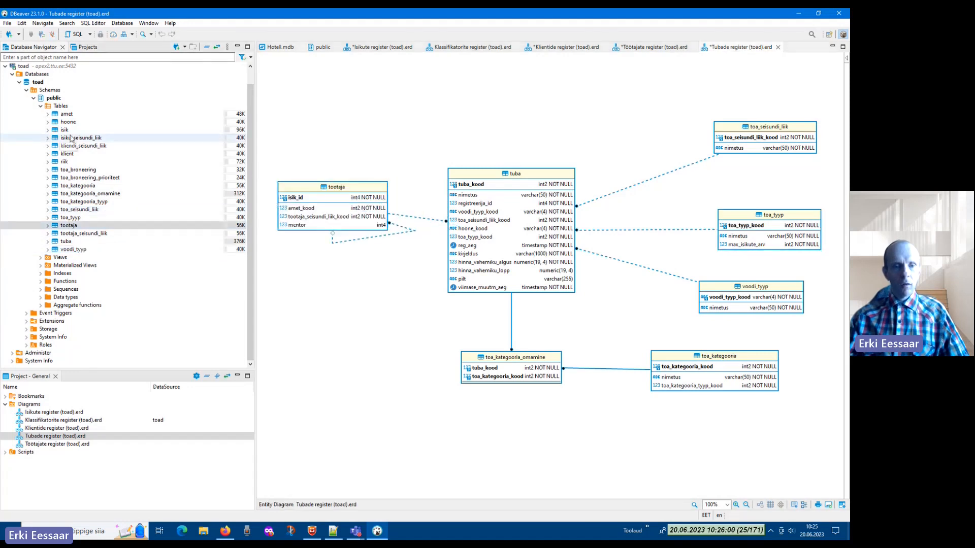
drag(71, 122, 475, 68)
click(635, 128)
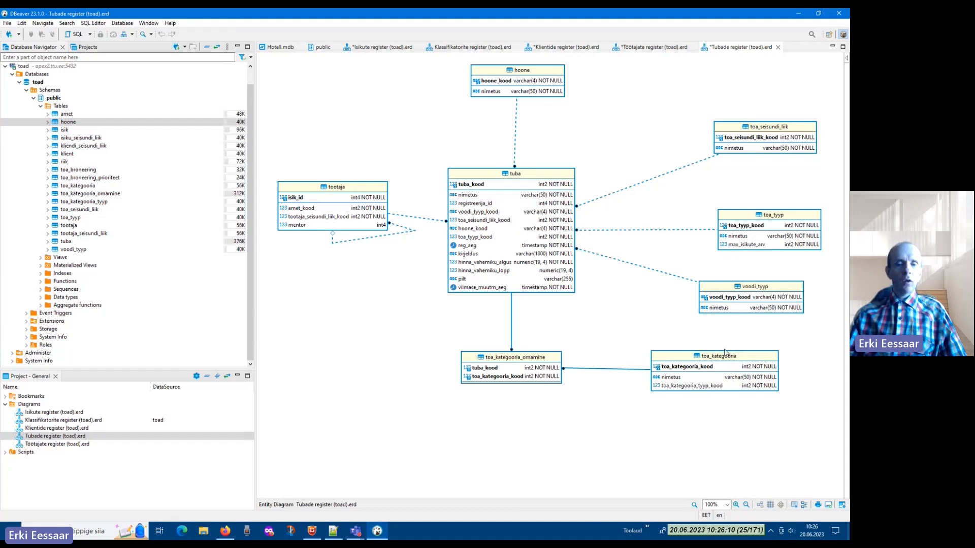
Set the shown attributes to None for the tootaja and hoone entities individually
right_click(374, 207)
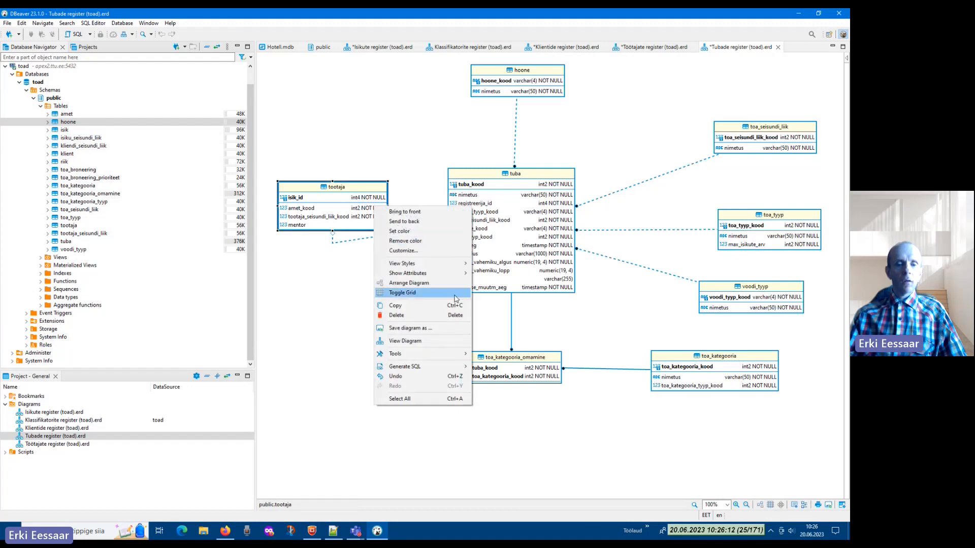
mouse_move(457, 273)
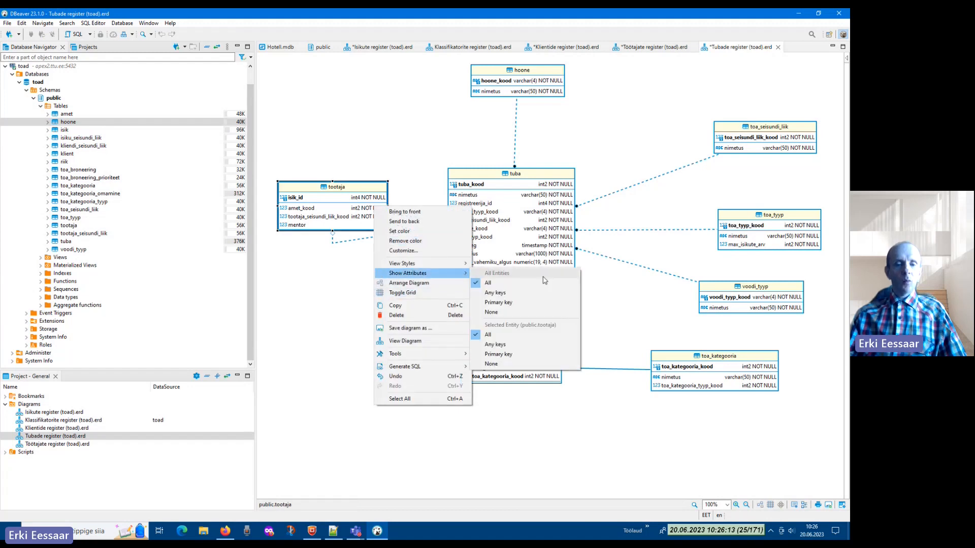
click(535, 360)
right_click(525, 80)
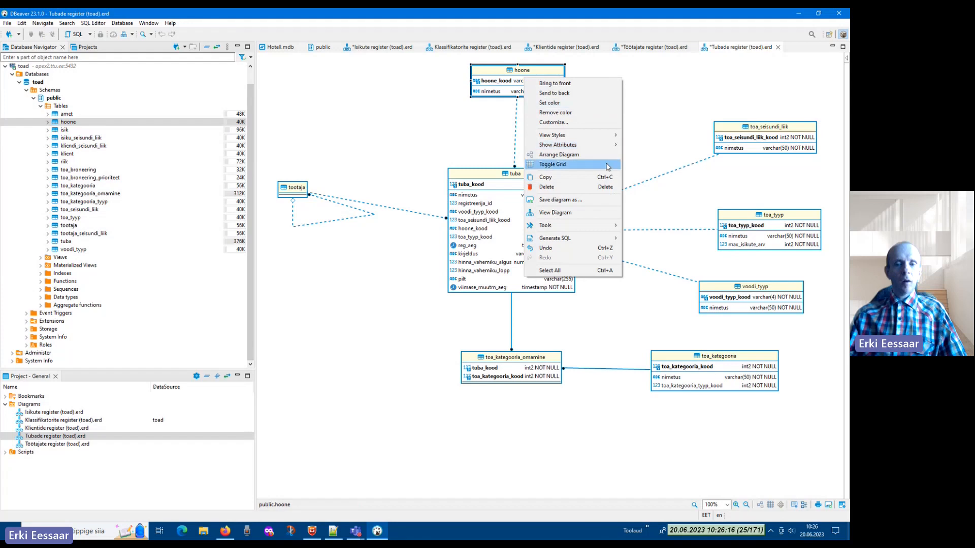
mouse_move(614, 147)
click(659, 235)
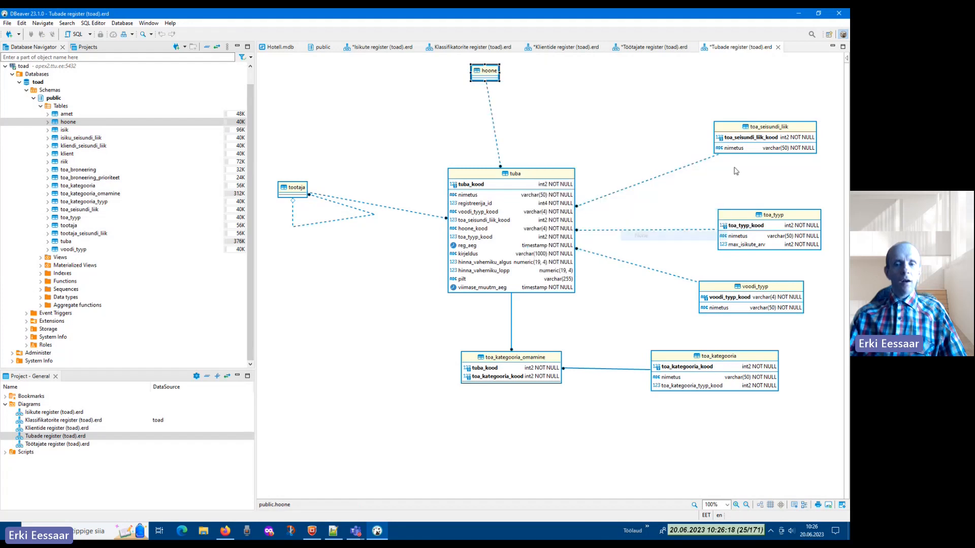
Set the shown attributes to None for the toa_seisundi_liik and toa_tyyp entities individually
right_click(763, 140)
click(780, 121)
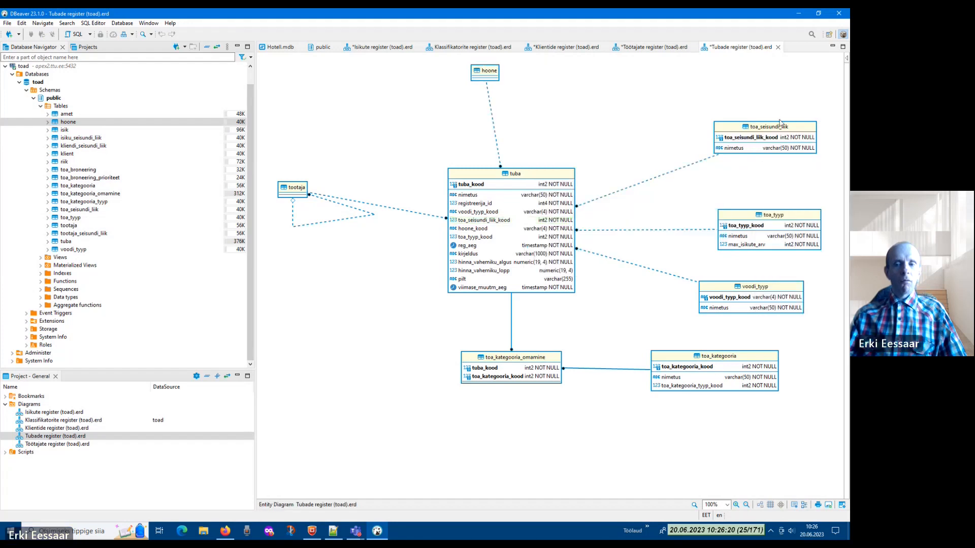
right_click(781, 127)
mouse_move(785, 196)
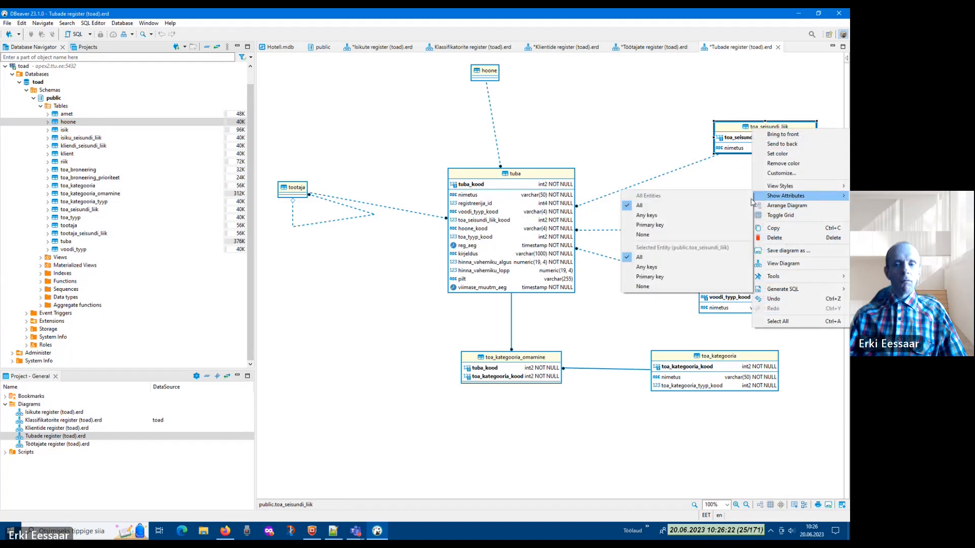
click(660, 288)
click(745, 215)
right_click(745, 216)
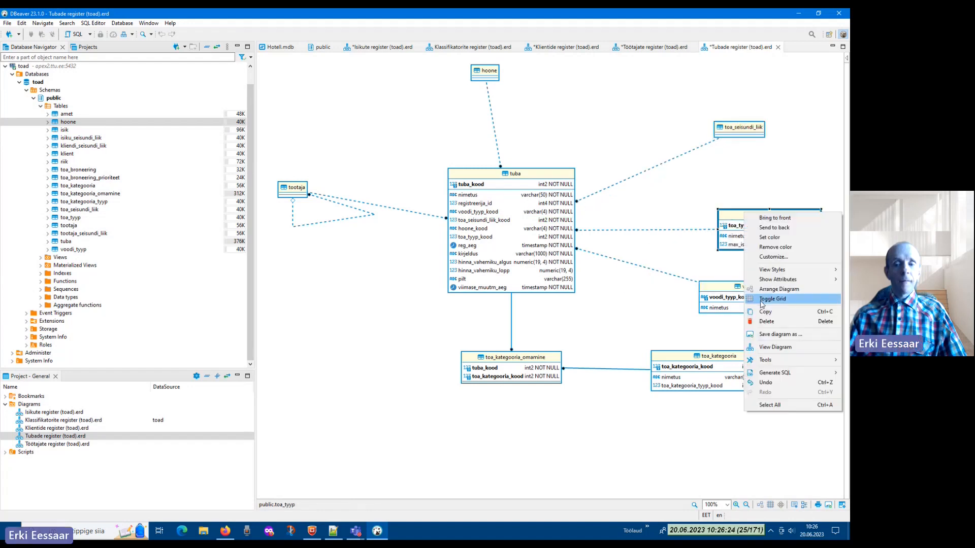
mouse_move(778, 280)
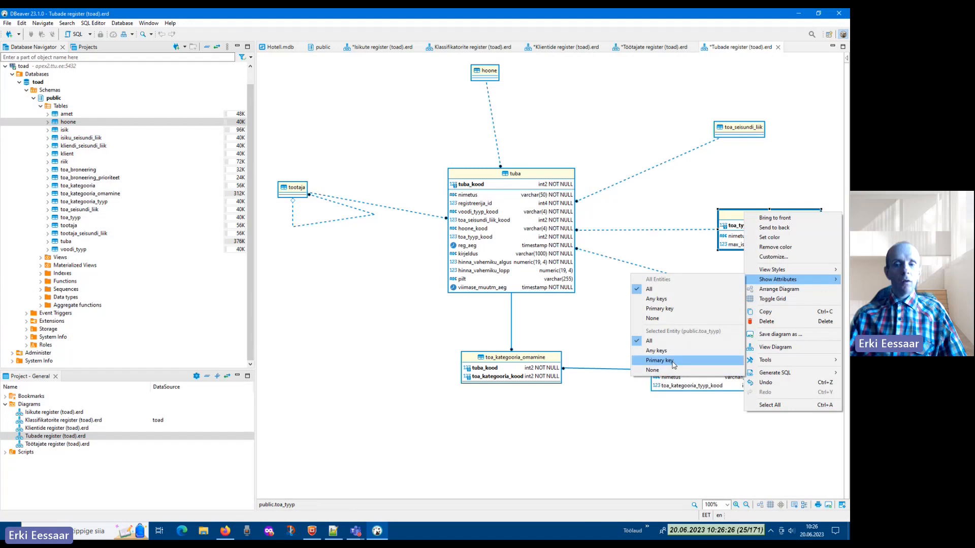
click(687, 371)
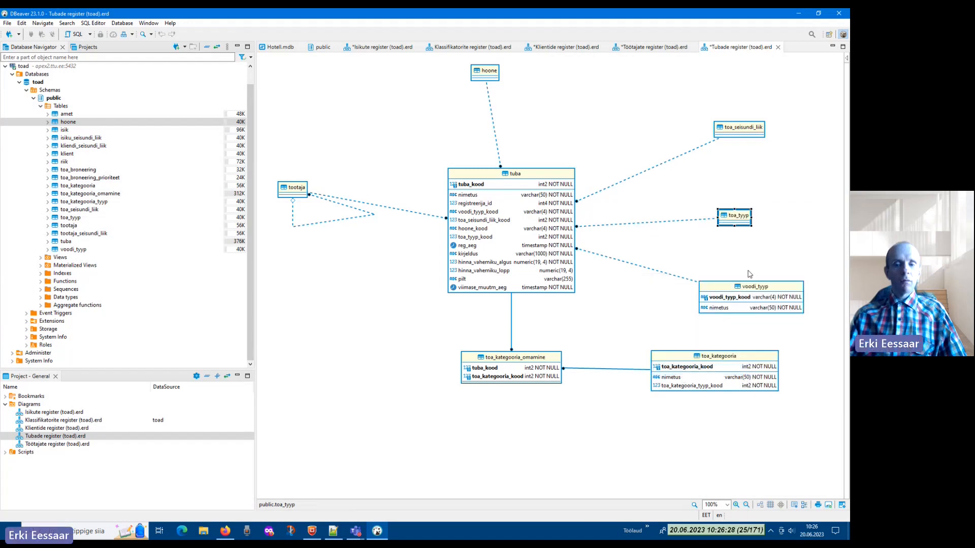
Set the shown attributes to None for the voodi_tyyp and toa_kategooria entities individually
right_click(745, 288)
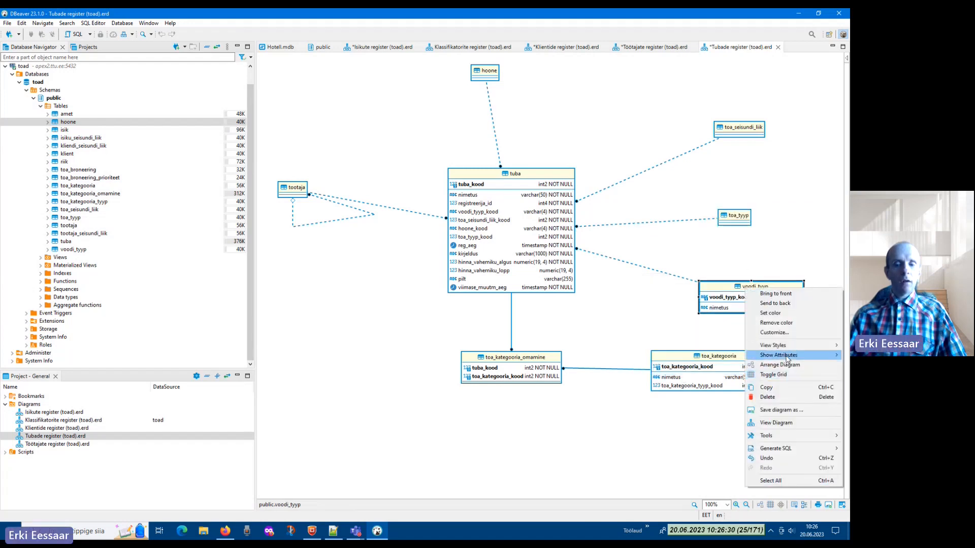
mouse_move(782, 355)
click(711, 446)
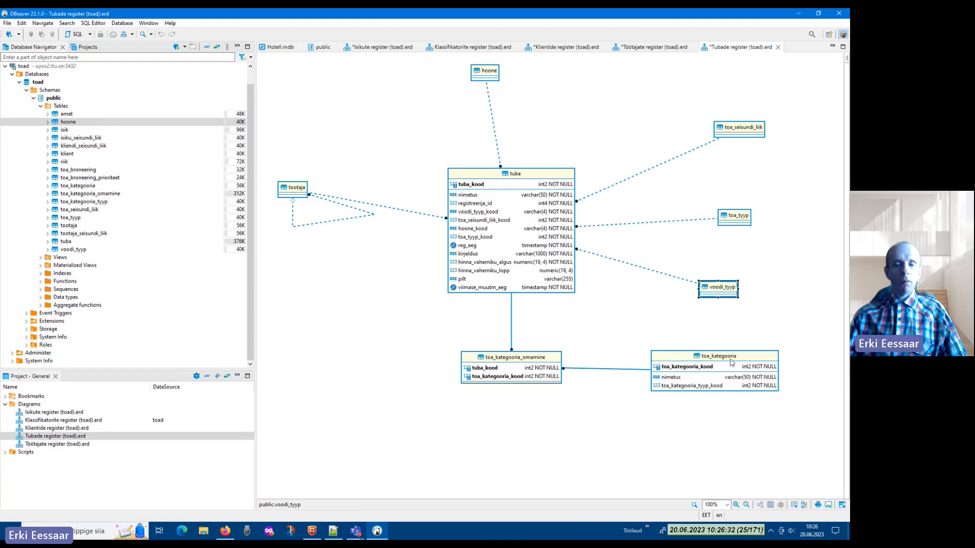
right_click(770, 385)
mouse_move(779, 227)
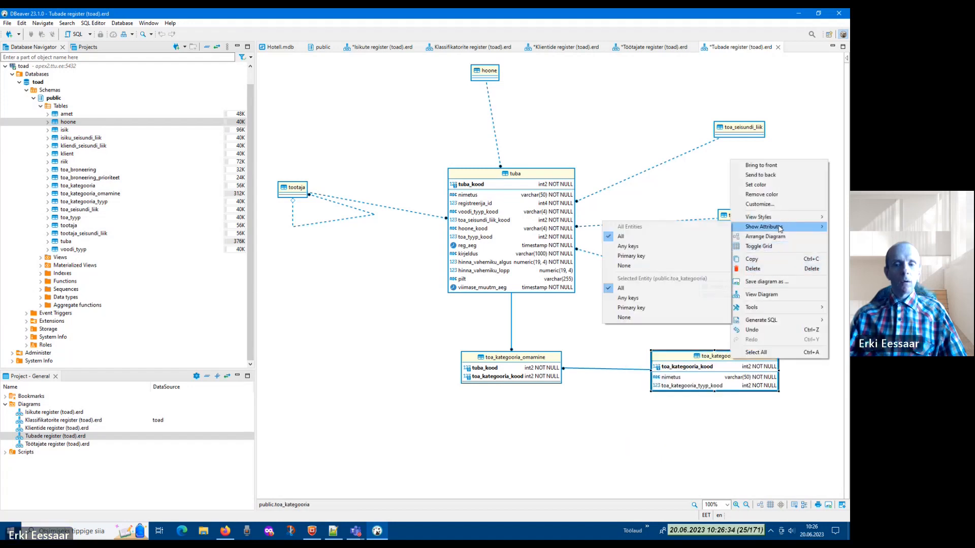
click(645, 318)
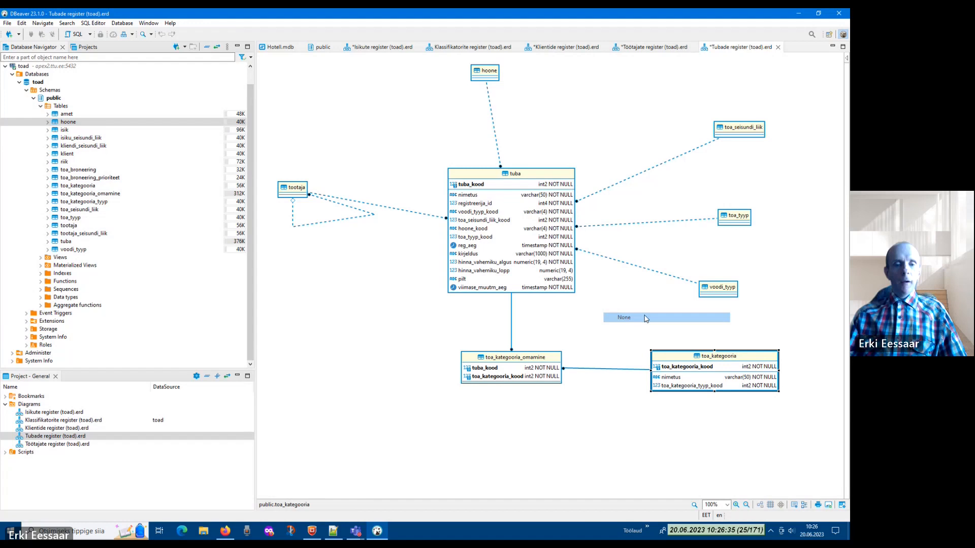
Arrange the whole Tubade register diagram automatically
right_click(427, 301)
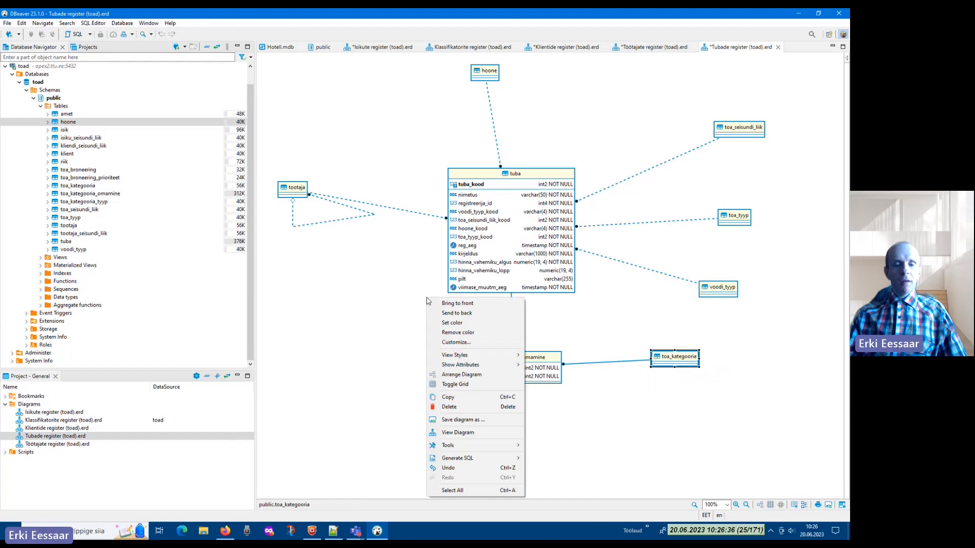
click(486, 378)
right_click(335, 199)
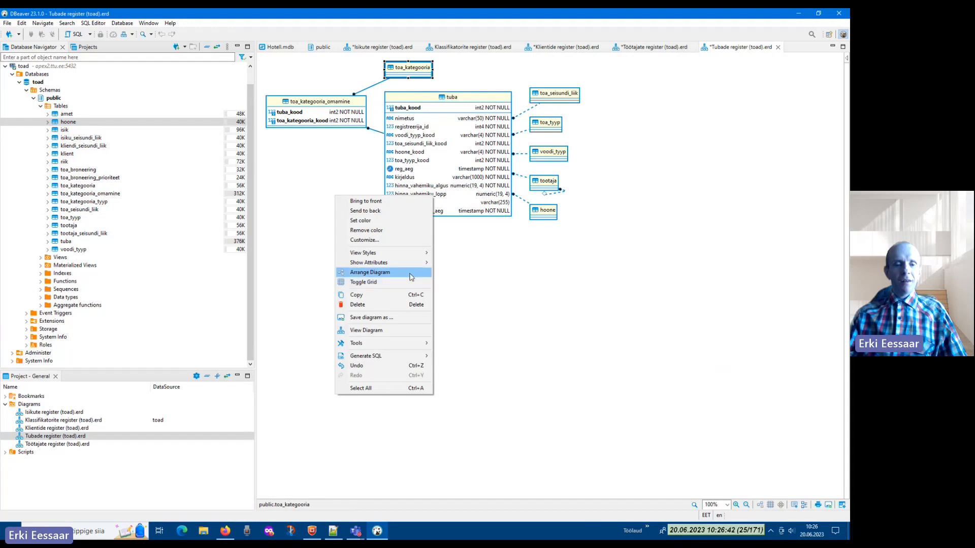
click(571, 272)
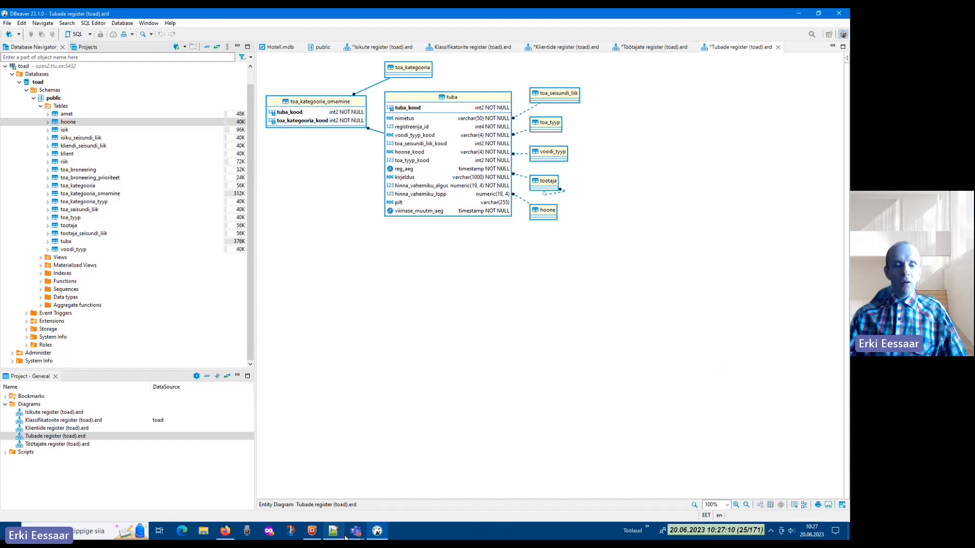
mouse_move(354, 537)
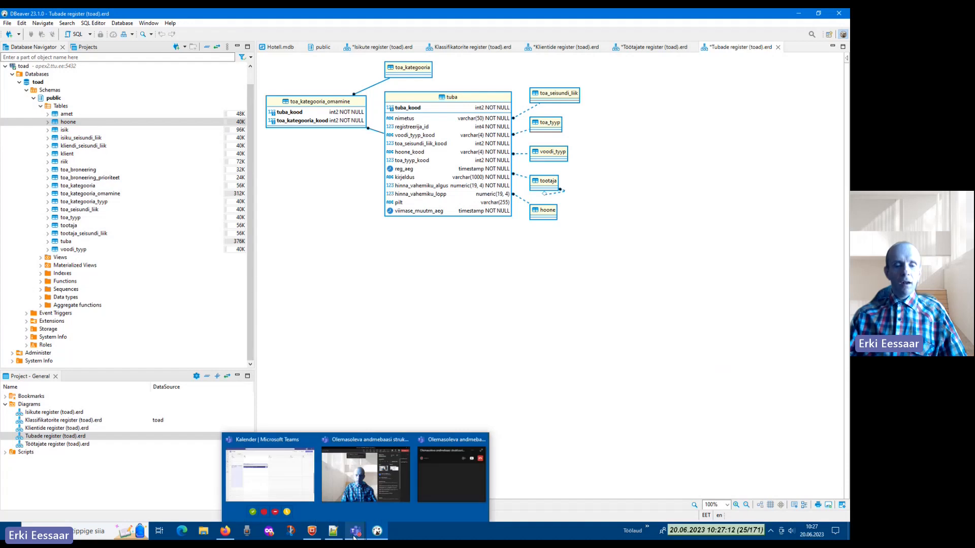